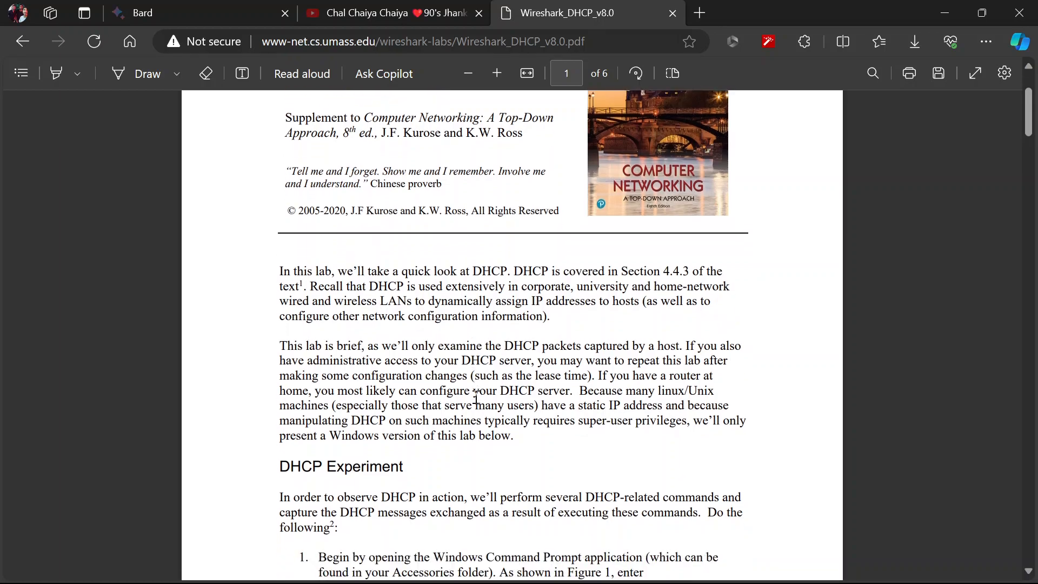
pyautogui.scroll(-4, 476, 397)
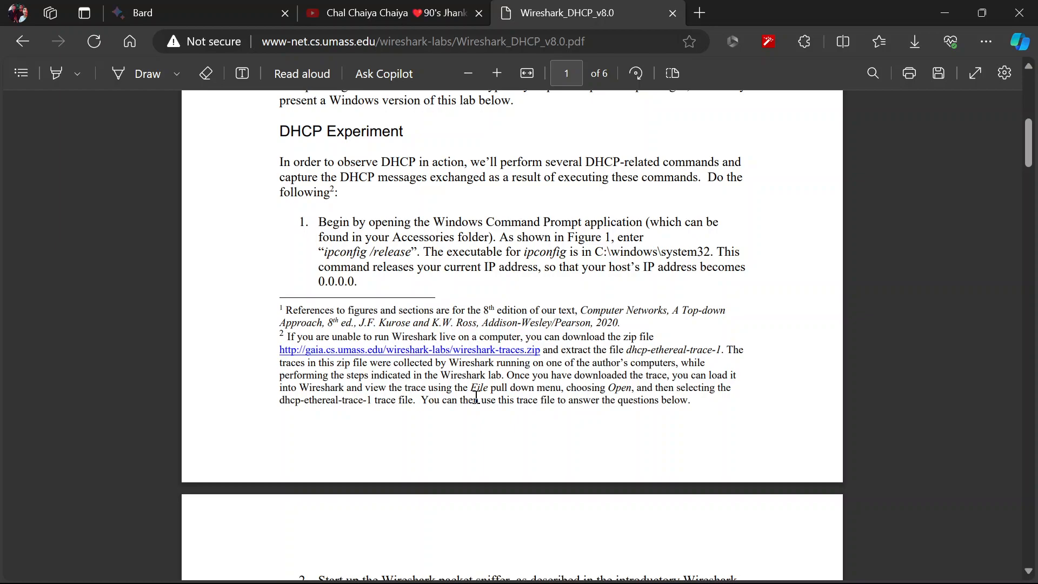
# Read the lab's first DHCP experiment instruction in the PDF and open the Windows Command Prompt
pyautogui.scroll(-5, 475, 397)
pyautogui.scroll(5, 476, 398)
pyautogui.moveTo(632, 582)
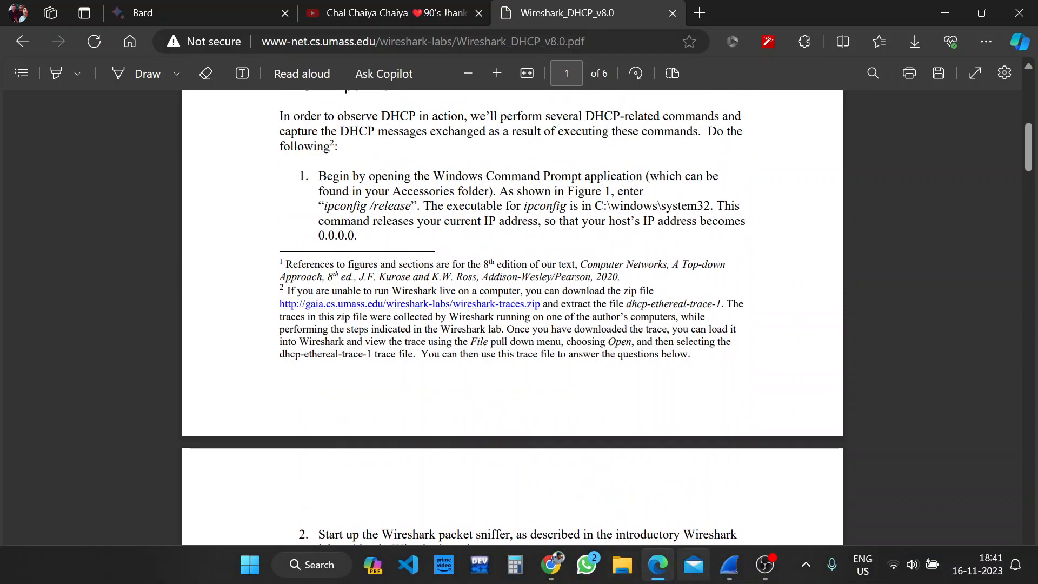
pyautogui.press('super+r')
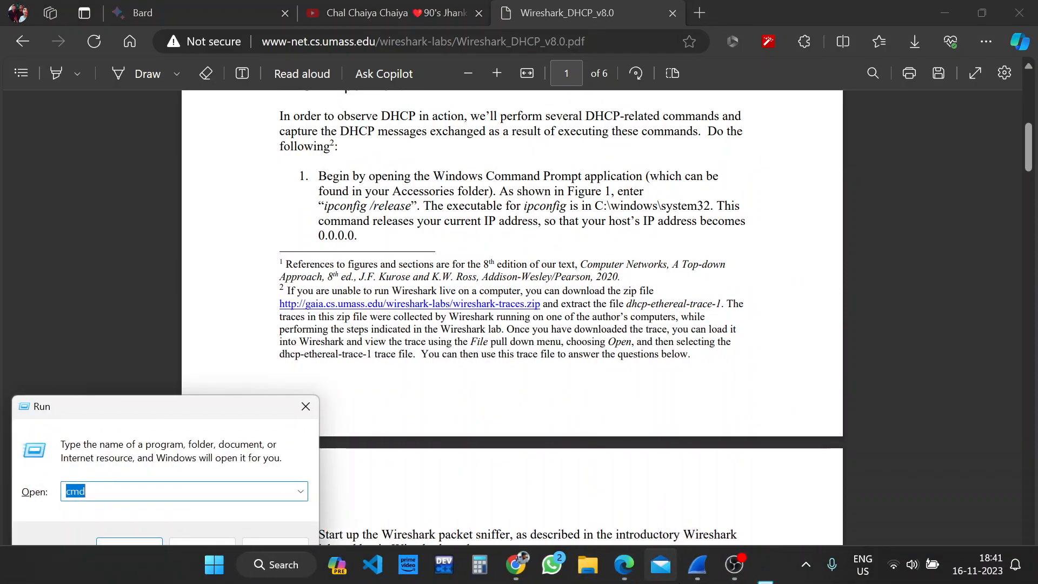
pyautogui.press('Return')
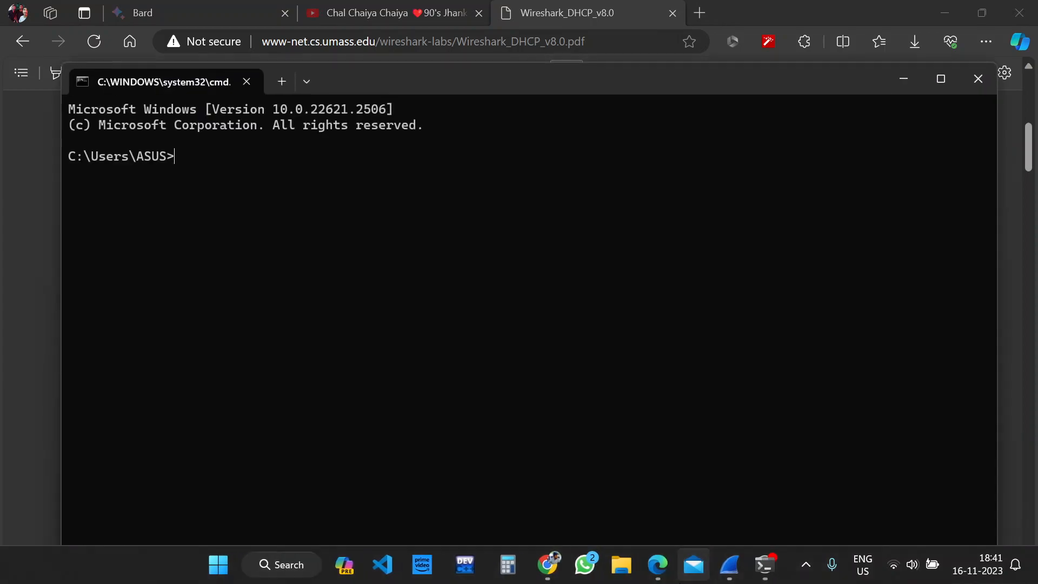
# Release the computer's current IP address with the command ipconfig/release and review its output
pyautogui.write('ipconfig')
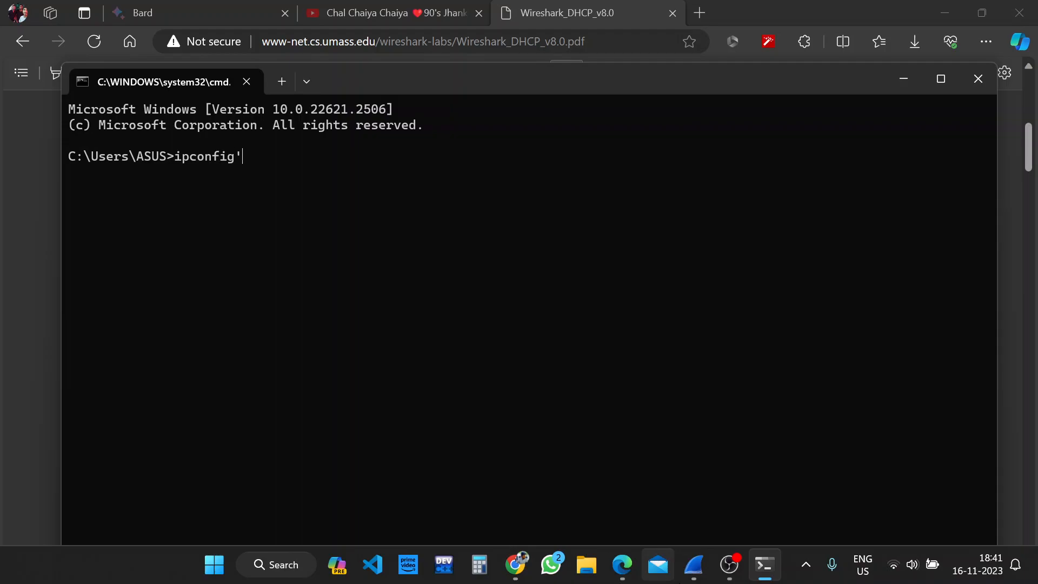
pyautogui.write('/release')
pyautogui.press('Return')
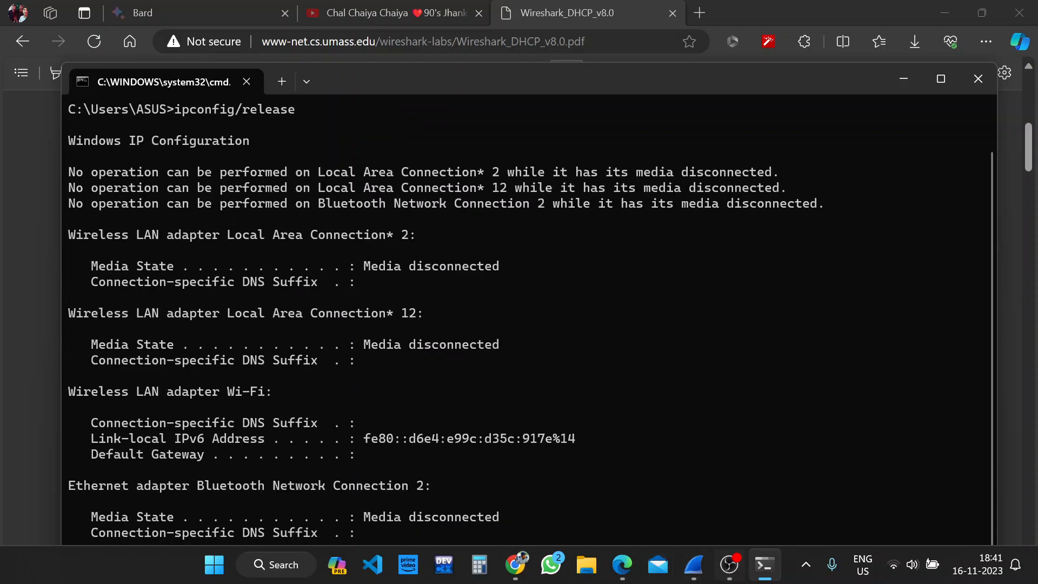
pyautogui.scroll(1, 445, 353)
pyautogui.scroll(-1, 444, 353)
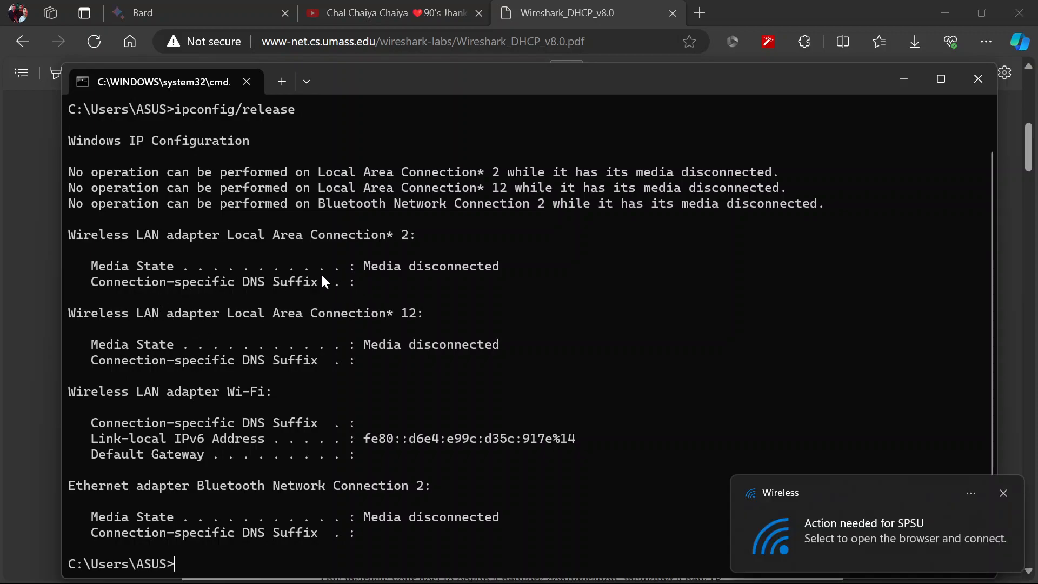
# Put the Command Prompt away, bring up lab instruction 2 in the PDF and launch Wireshark
pyautogui.click(903, 79)
pyautogui.scroll(-5, 449, 313)
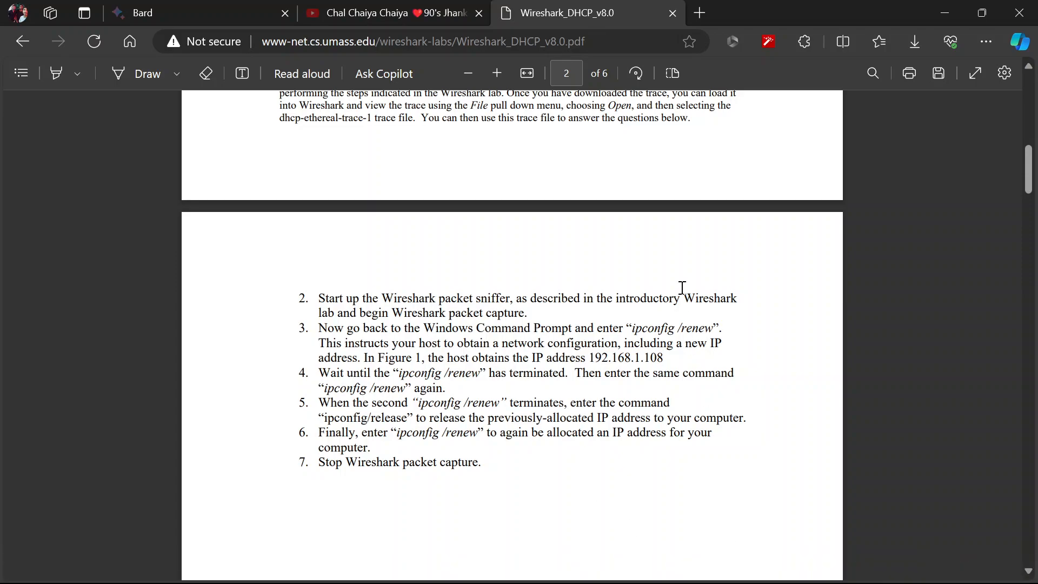
pyautogui.press('super')
pyautogui.write('wiresha')
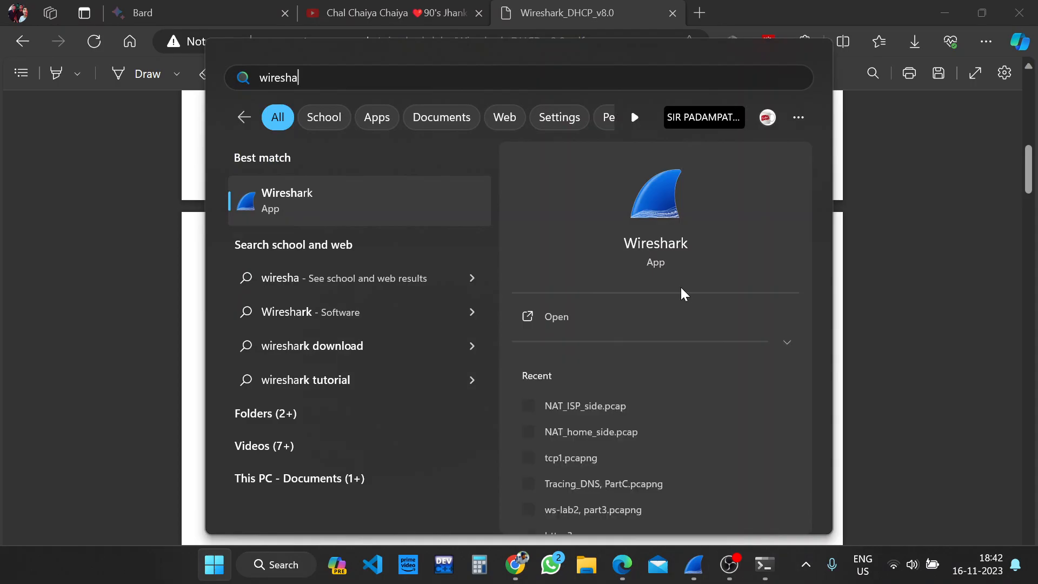
pyautogui.press('Escape')
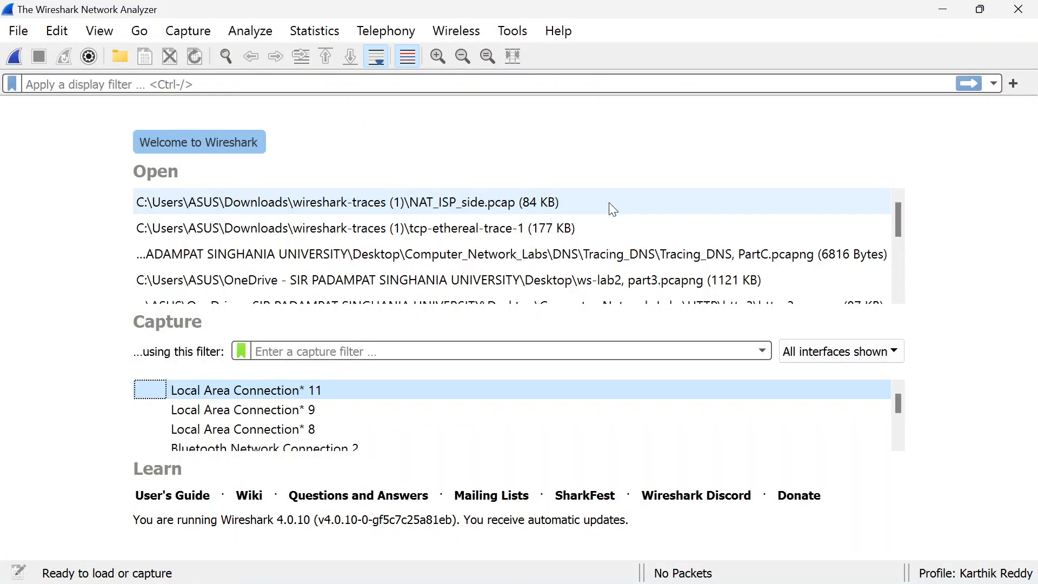
# Check the lab instructions, and start a live packet capture on the Wi-Fi interface in Wireshark
pyautogui.hotkey('alt', 'Tab')
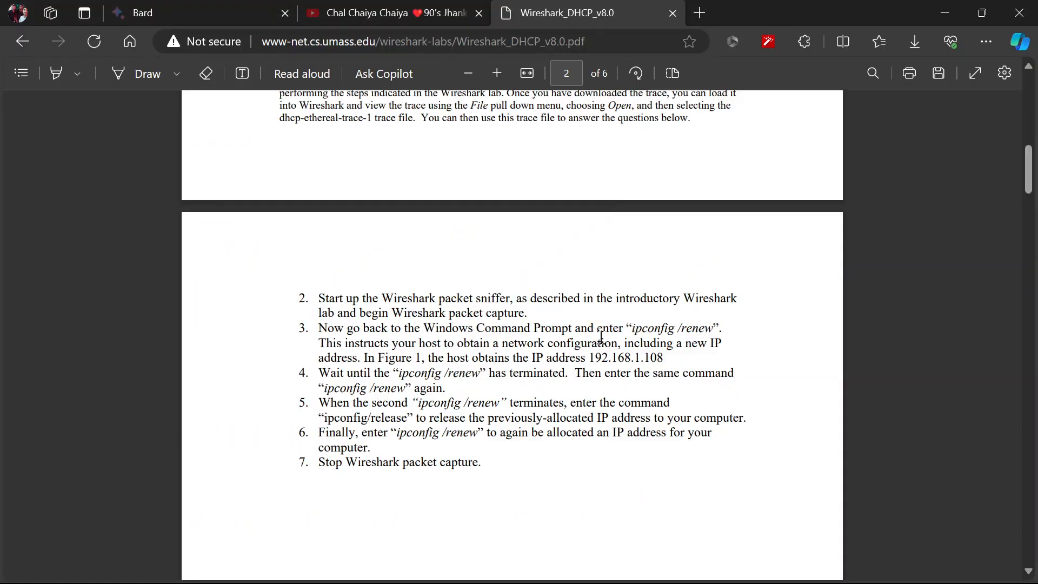
pyautogui.hotkey('alt', 'Tab')
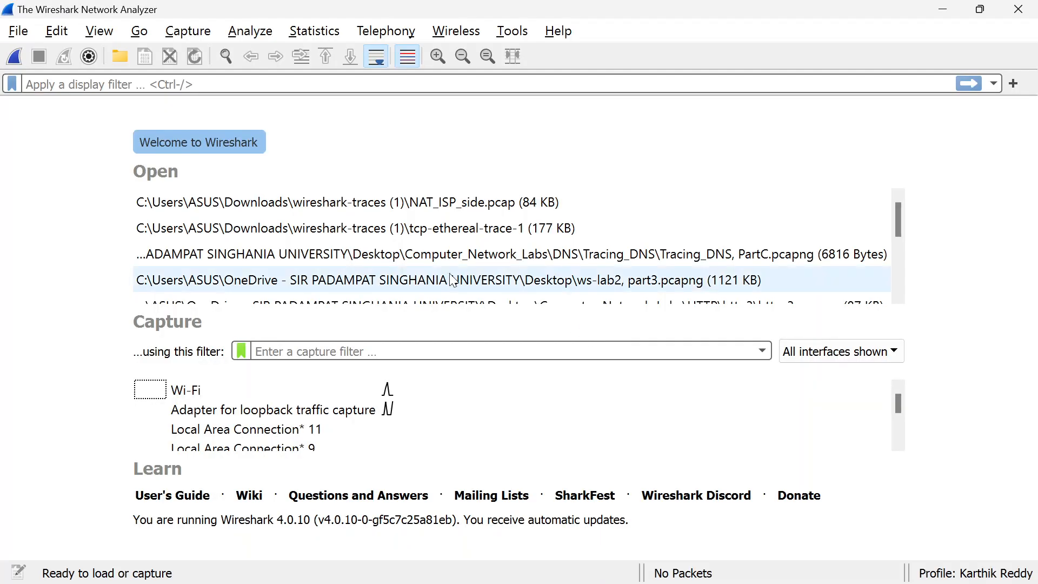
pyautogui.click(198, 395)
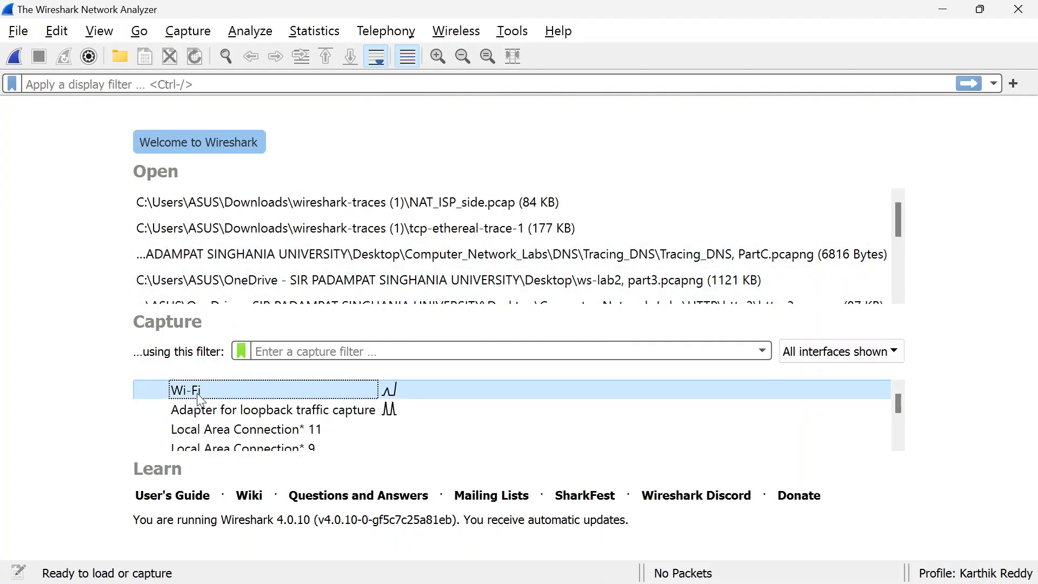
pyautogui.click(15, 56)
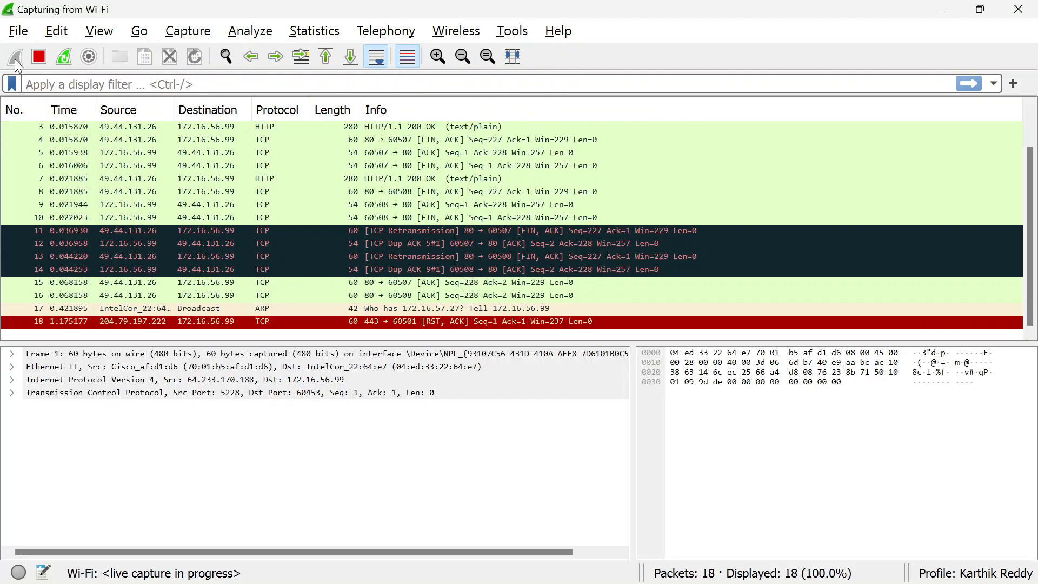
# Switch back to the Command Prompt and request a new IP address with ipconfig/renew
pyautogui.hotkey('alt', 'Tab')
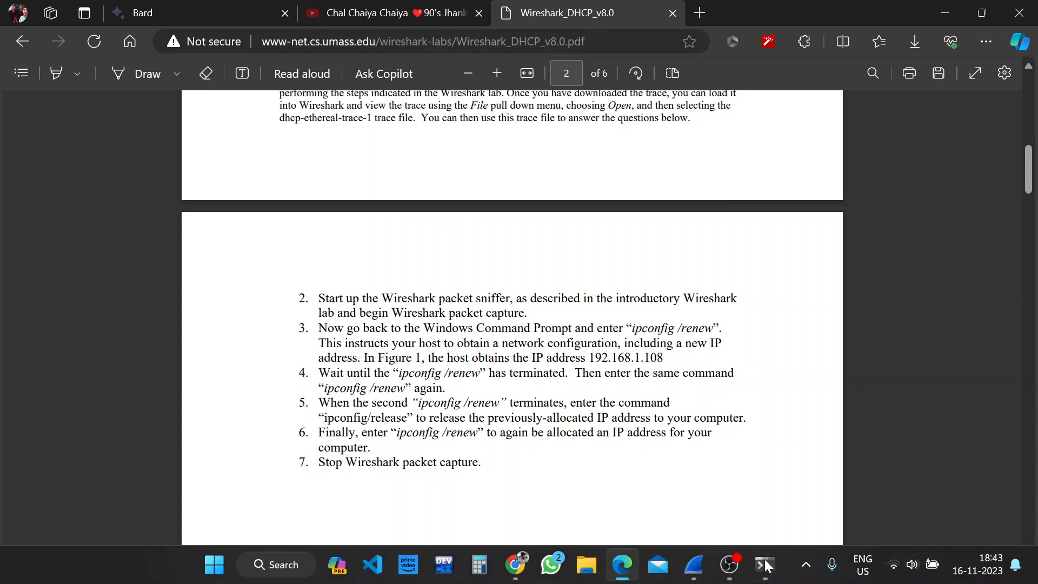
pyautogui.click(766, 566)
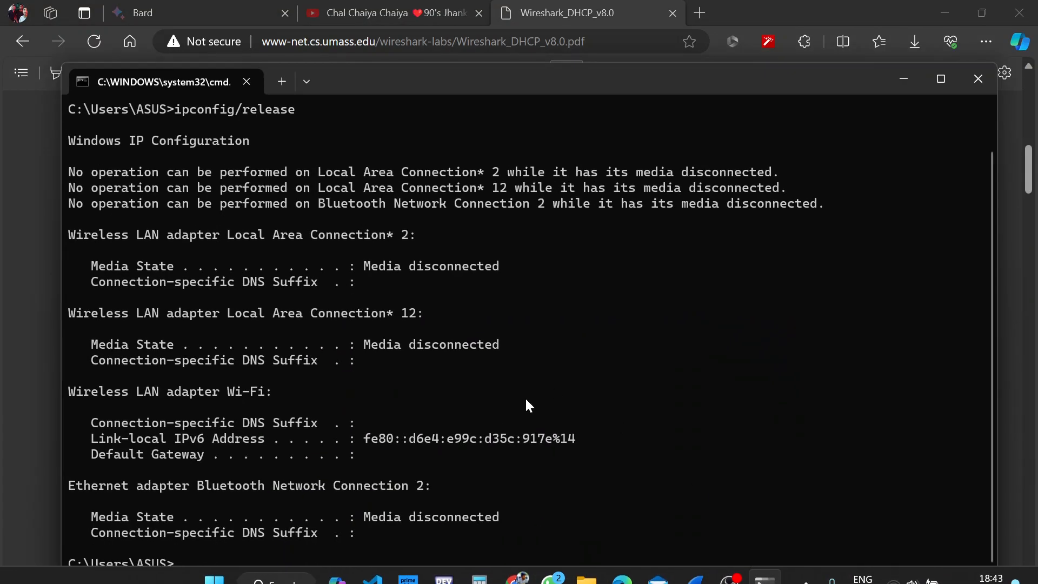
pyautogui.write('ipc')
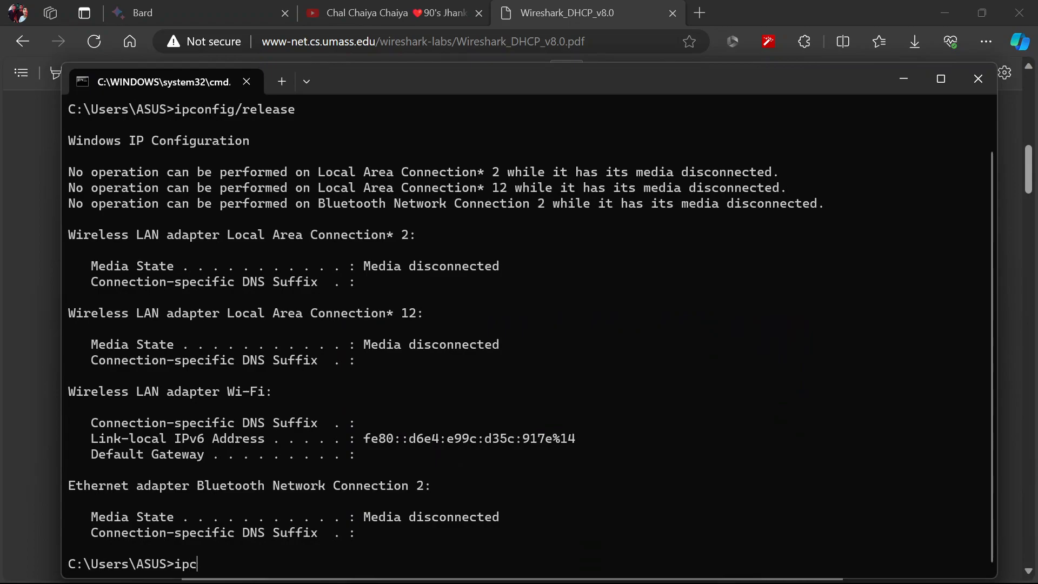
pyautogui.write('onfig/renew')
pyautogui.press('Return')
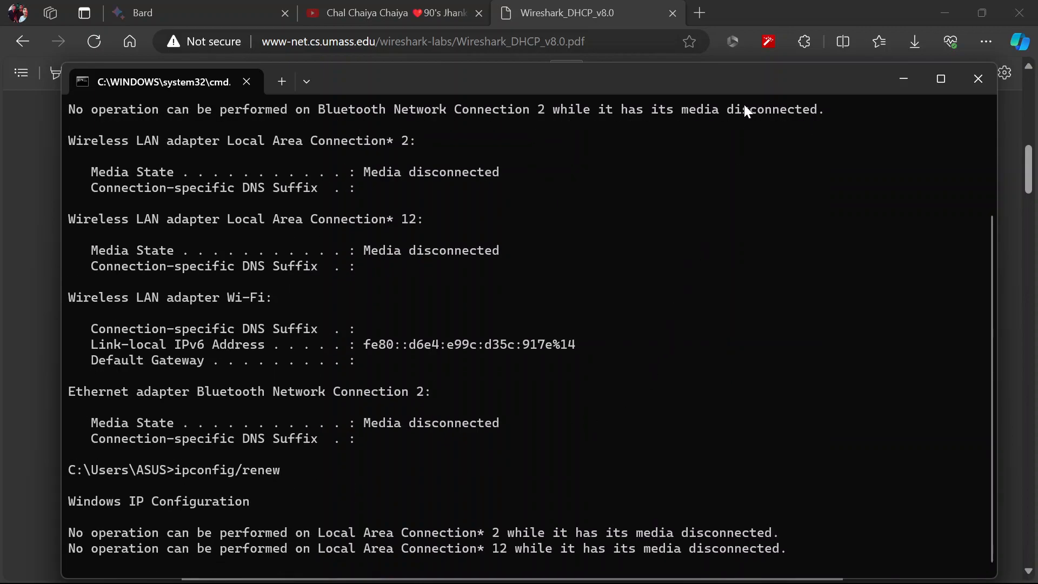
pyautogui.moveTo(654, 76); pyautogui.dragTo(653, 38)
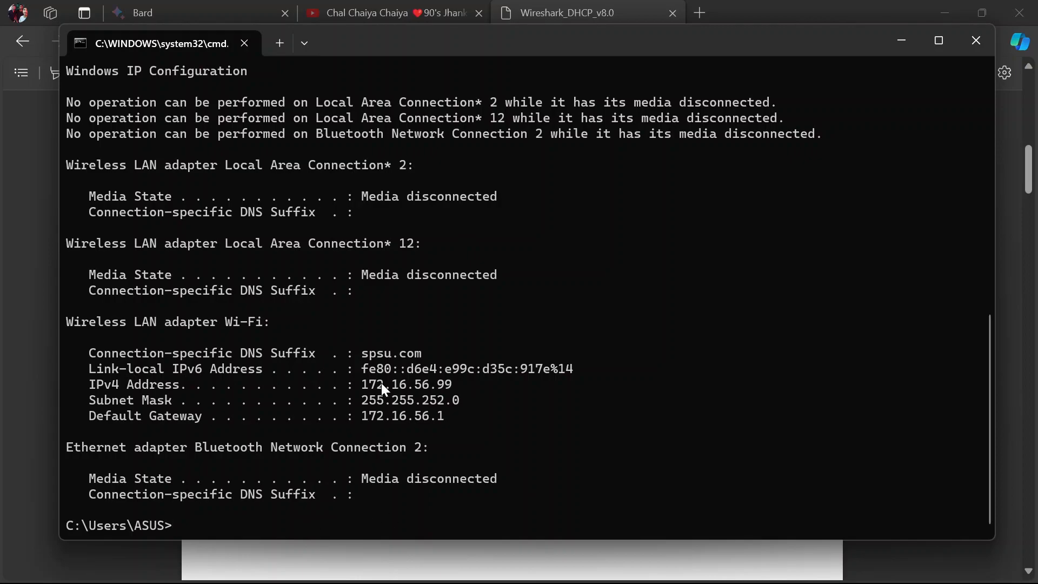
# Check instruction 4 in the lab PDF and run ipconfig/renew a second time in the Command Prompt
pyautogui.hotkey('alt', 'Tab')
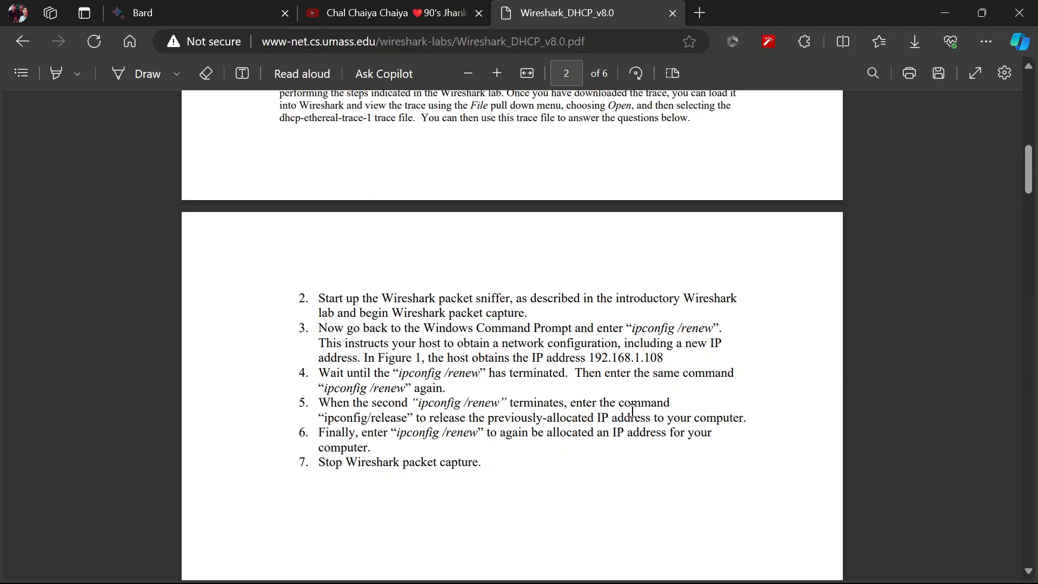
pyautogui.moveTo(648, 581)
pyautogui.click(772, 566)
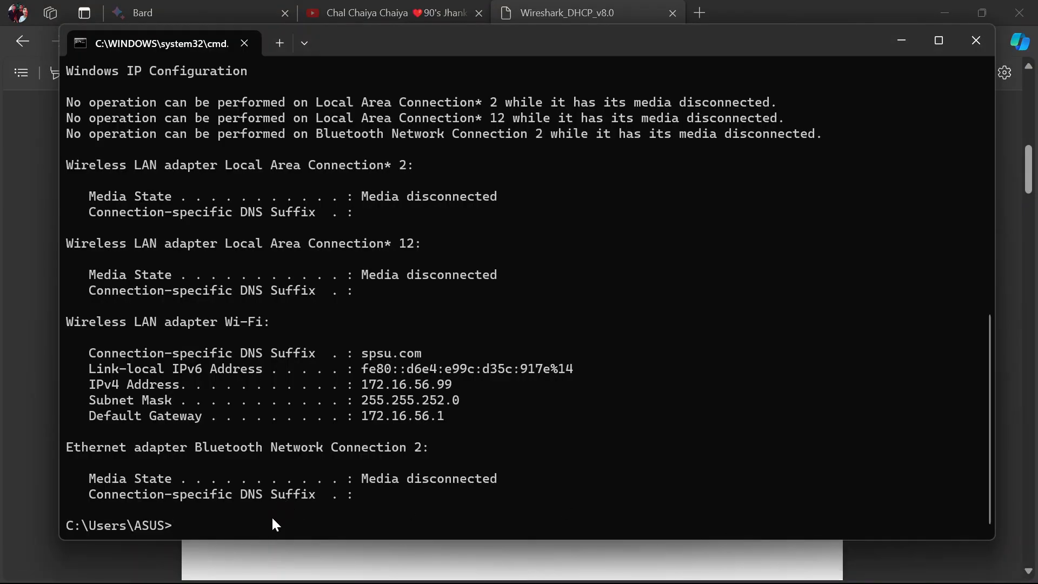
pyautogui.write('ipconfig/renew')
pyautogui.press('Return')
pyautogui.scroll(5, 370, 451)
pyautogui.scroll(-5, 371, 451)
# Check instruction 5 in the lab PDF, run ipconfig/release in the Command Prompt and compare its output with the earlier renewal
pyautogui.hotkey('alt', 'Tab')
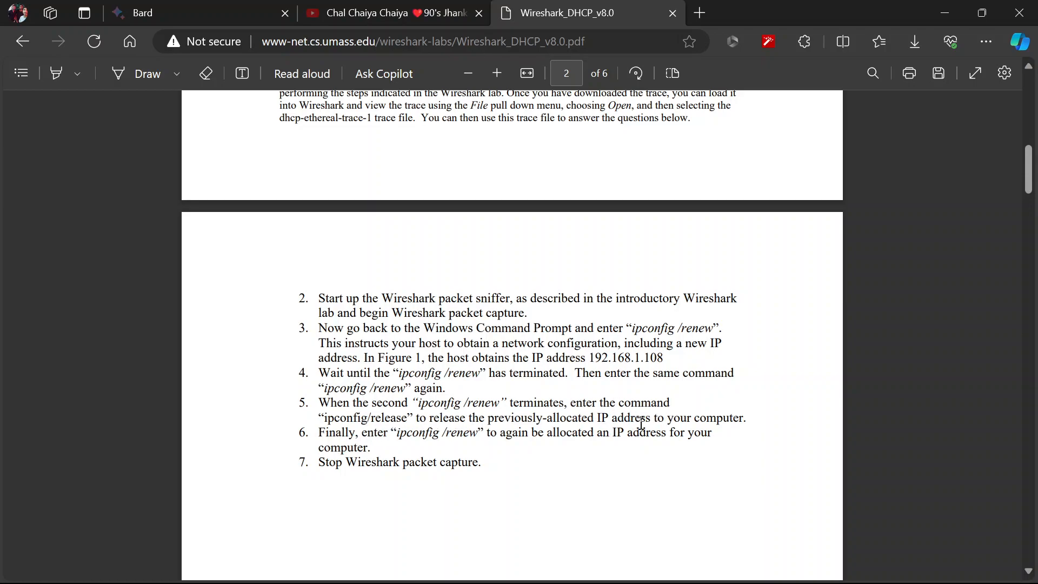
pyautogui.hotkey('alt', 'Tab')
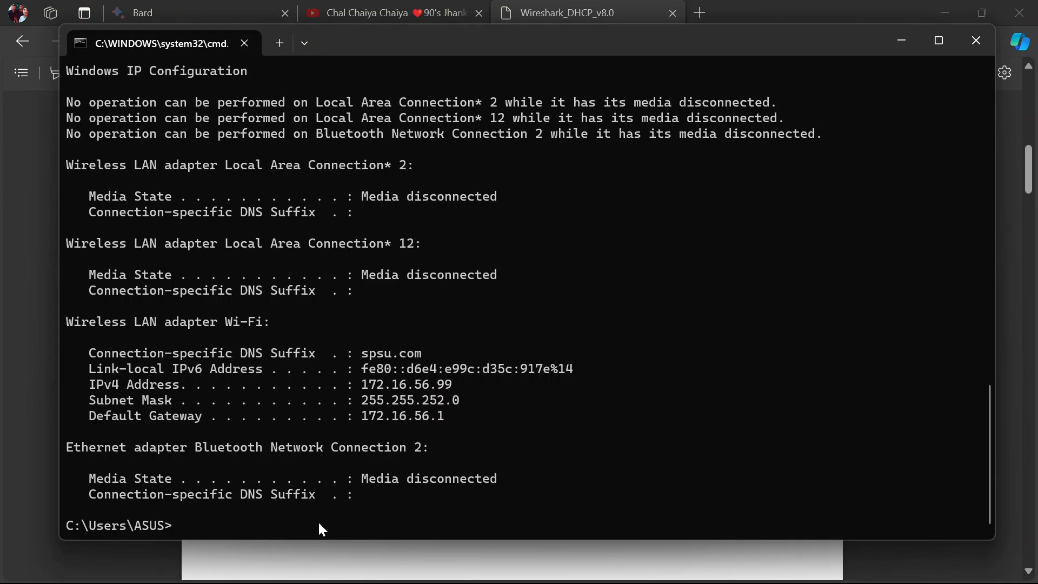
pyautogui.write('ipconfig/rel')
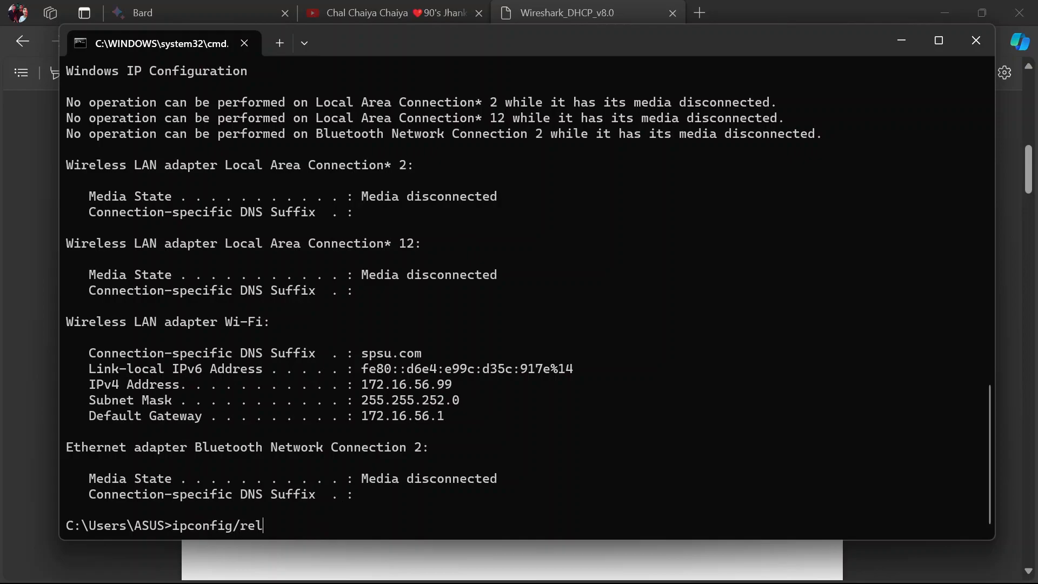
pyautogui.write('ease')
pyautogui.press('Return')
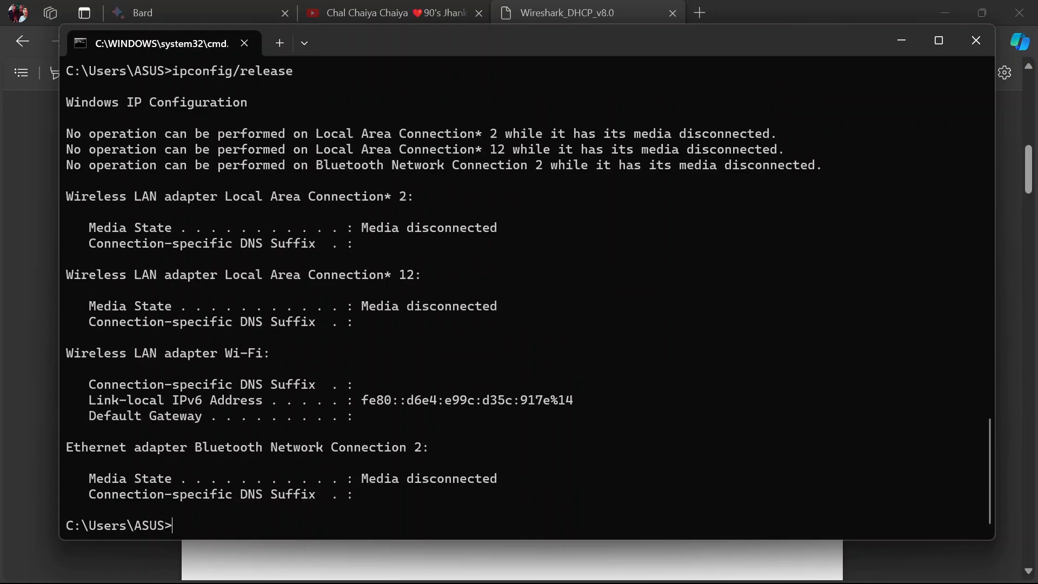
pyautogui.scroll(14, 280, 439)
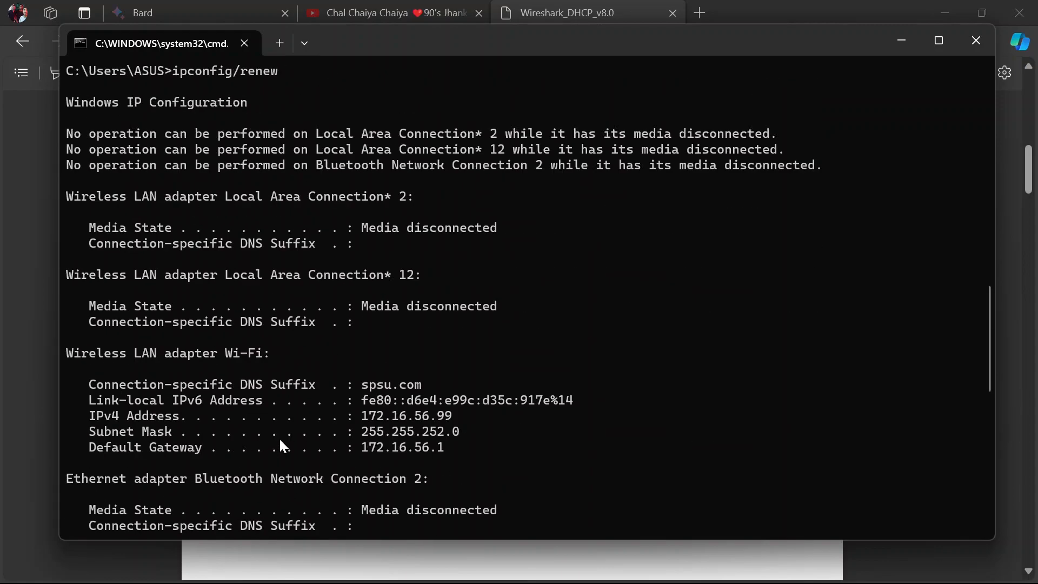
pyautogui.scroll(-14, 281, 439)
pyautogui.scroll(1, 280, 439)
pyautogui.scroll(-1, 280, 439)
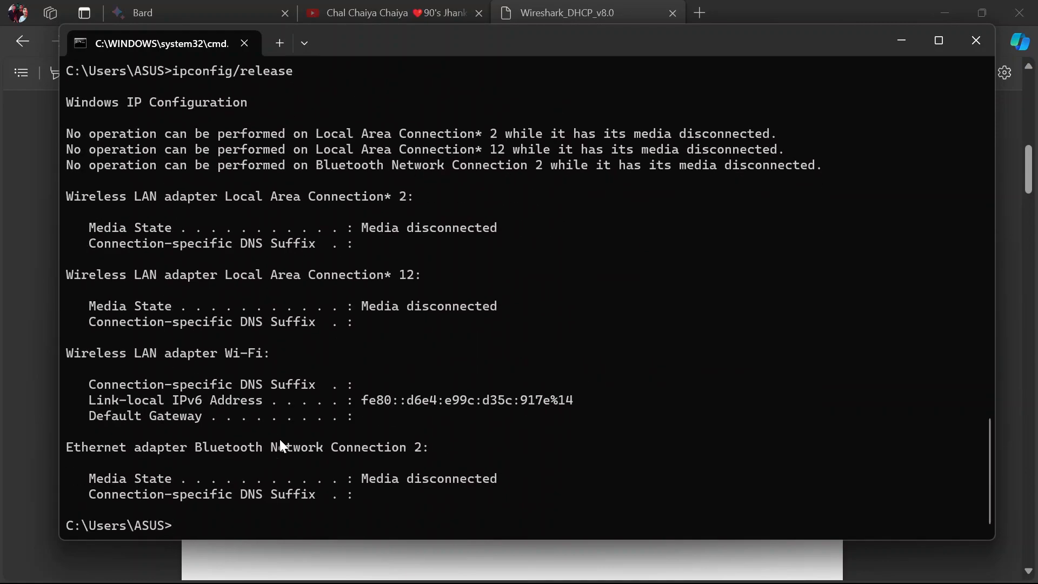
# Read instruction 6 in the lab PDF and run the final ipconfig/renew in the Command Prompt
pyautogui.hotkey('alt', 'Tab')
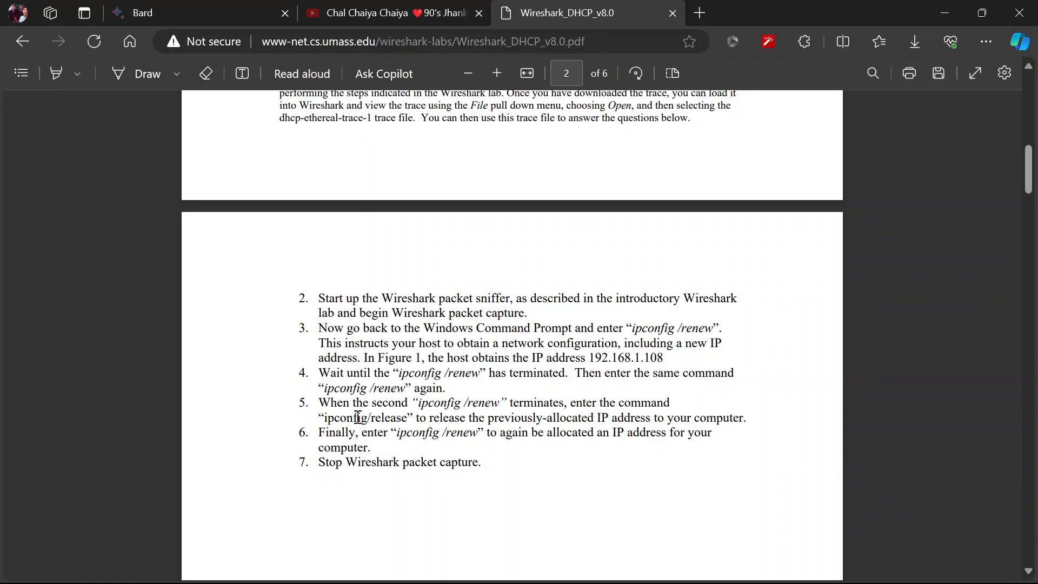
pyautogui.scroll(-1, 497, 416)
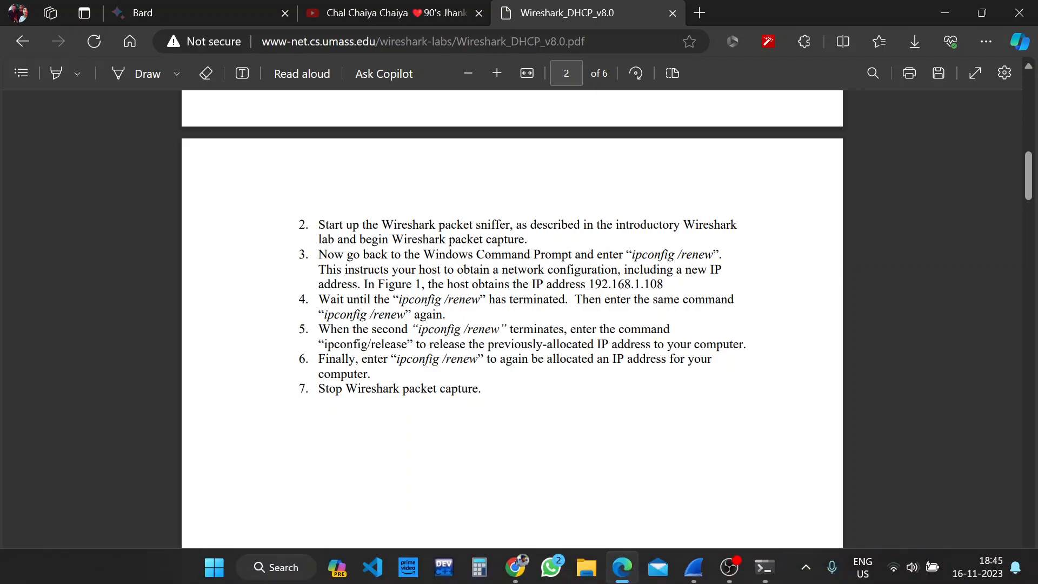
pyautogui.click(764, 565)
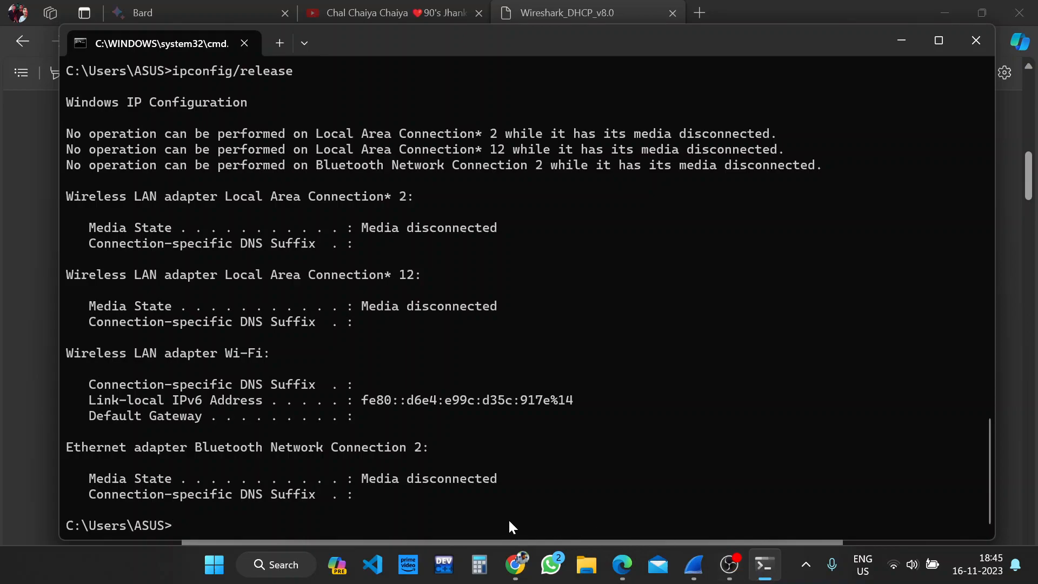
pyautogui.write('ipcon')
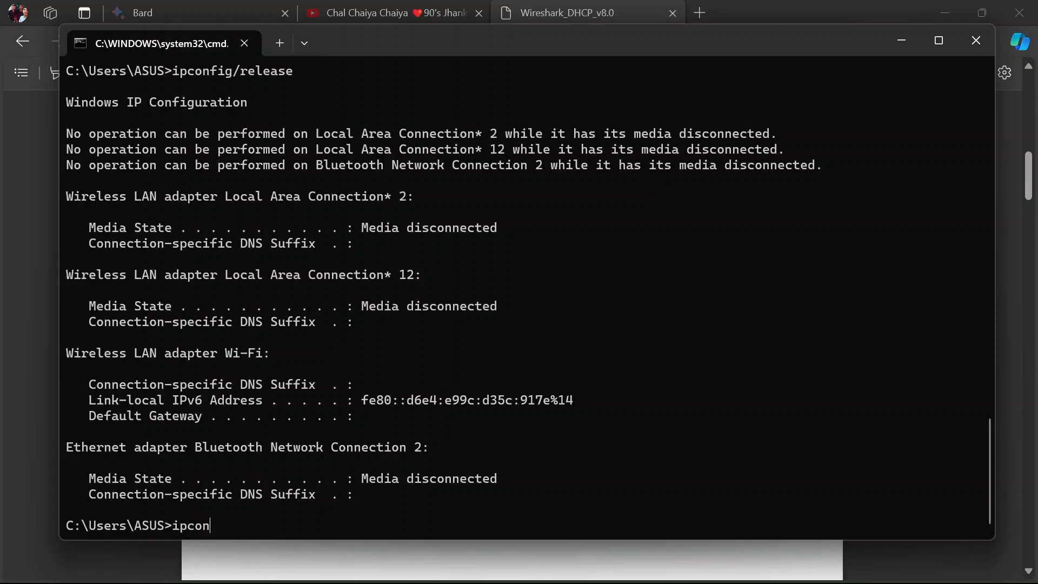
pyautogui.write('fig/renew')
pyautogui.press('Return')
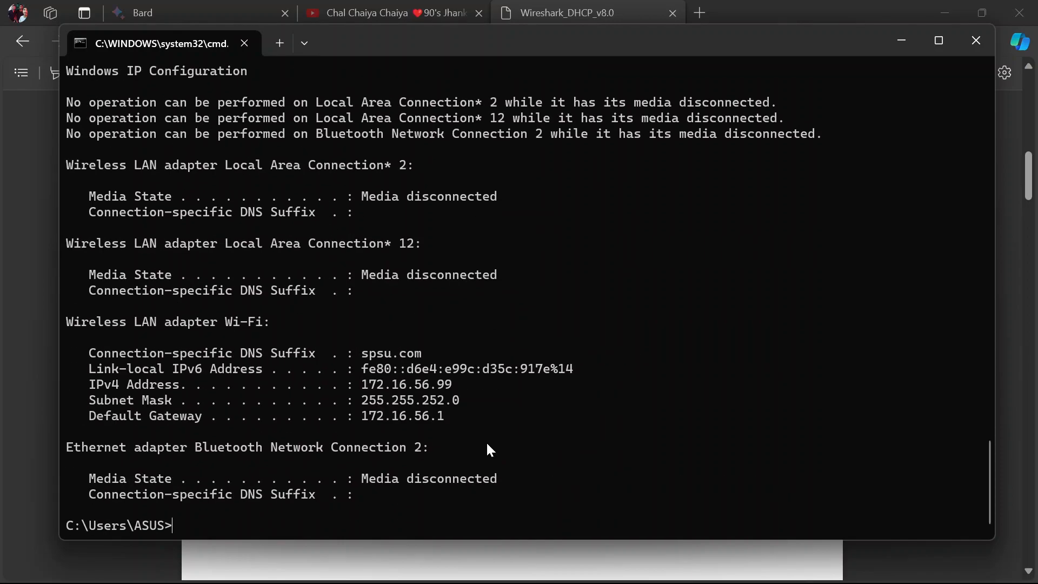
# Check instruction 7 in the lab PDF, switch to Wireshark and stop the live Wi-Fi packet capture
pyautogui.hotkey('alt', 'Tab')
pyautogui.moveTo(790, 583)
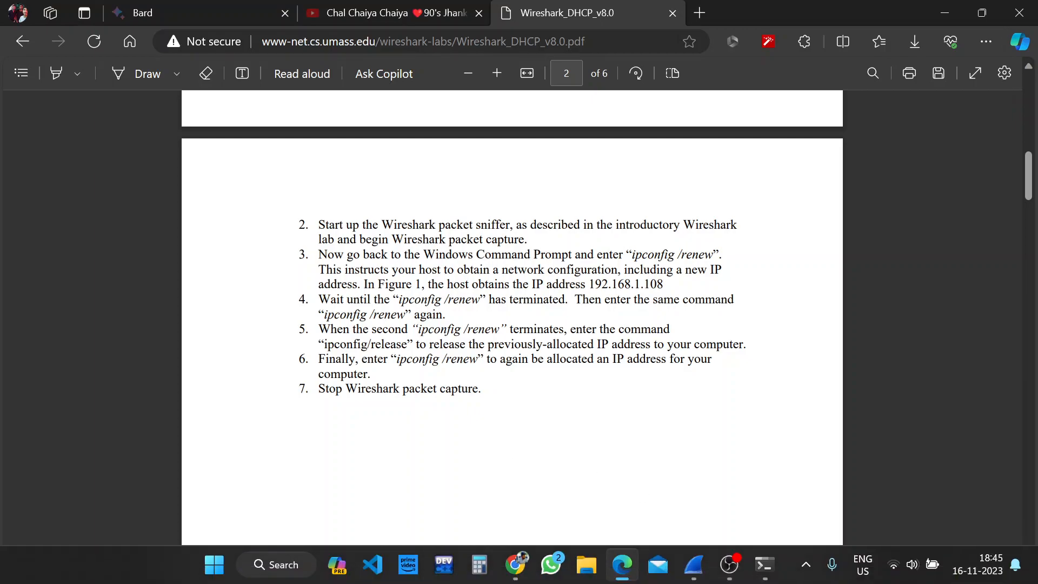
pyautogui.moveTo(693, 573)
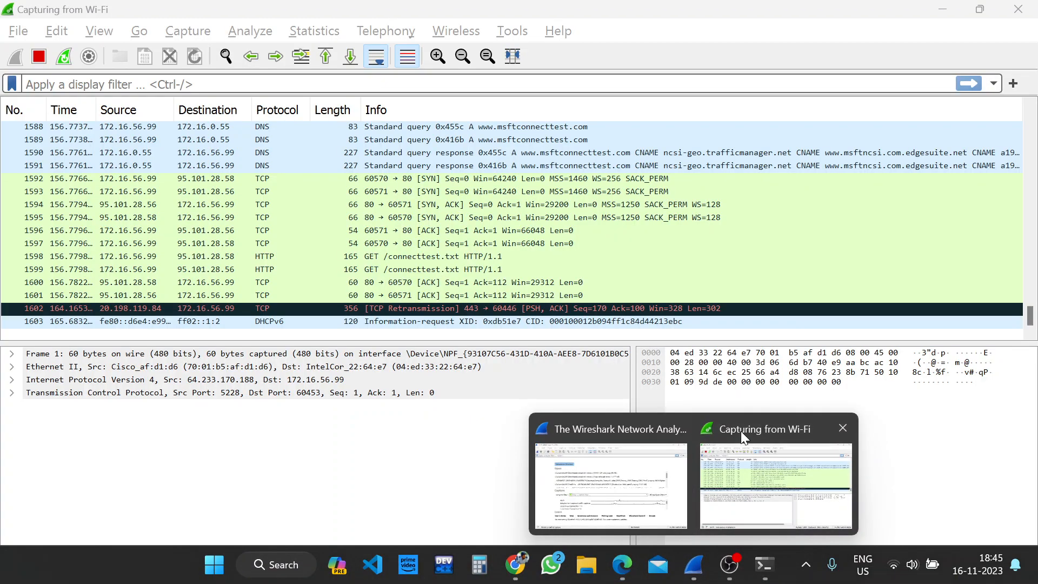
pyautogui.click(740, 431)
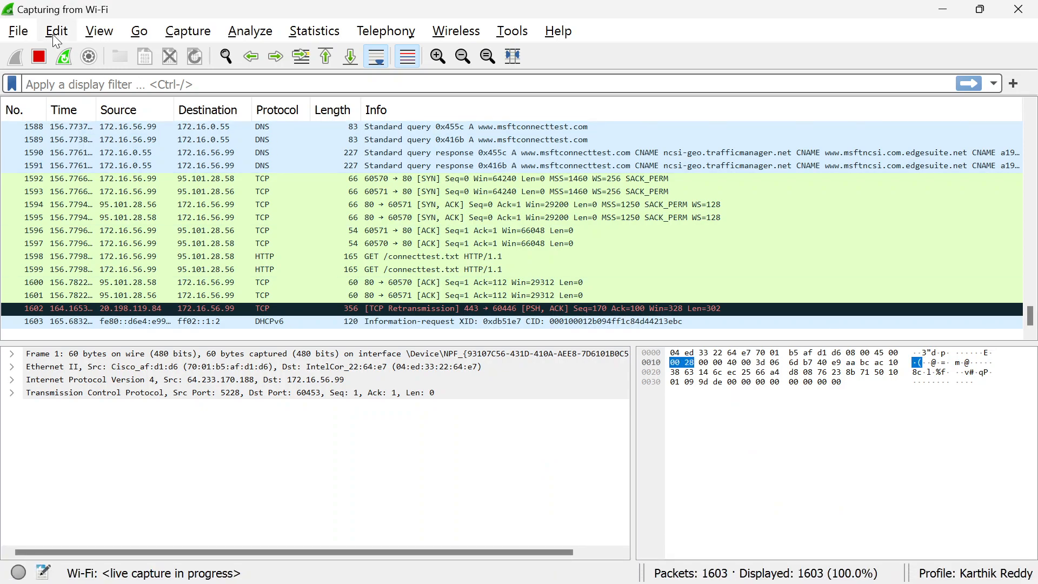
pyautogui.click(36, 53)
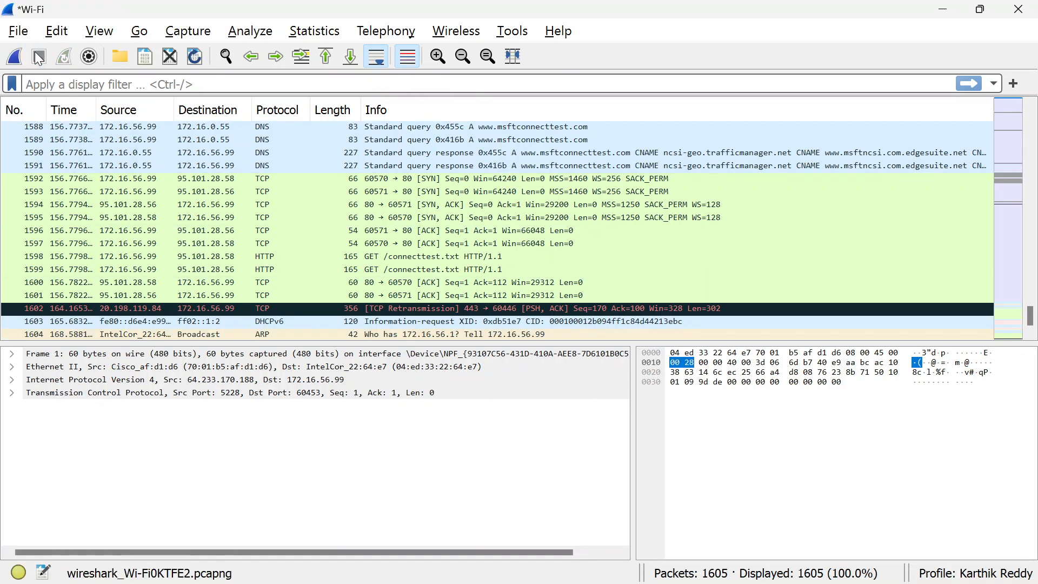
# Switch back to the lab PDF in the browser and look through to the list of DHCP questions on page 5
pyautogui.moveTo(624, 578)
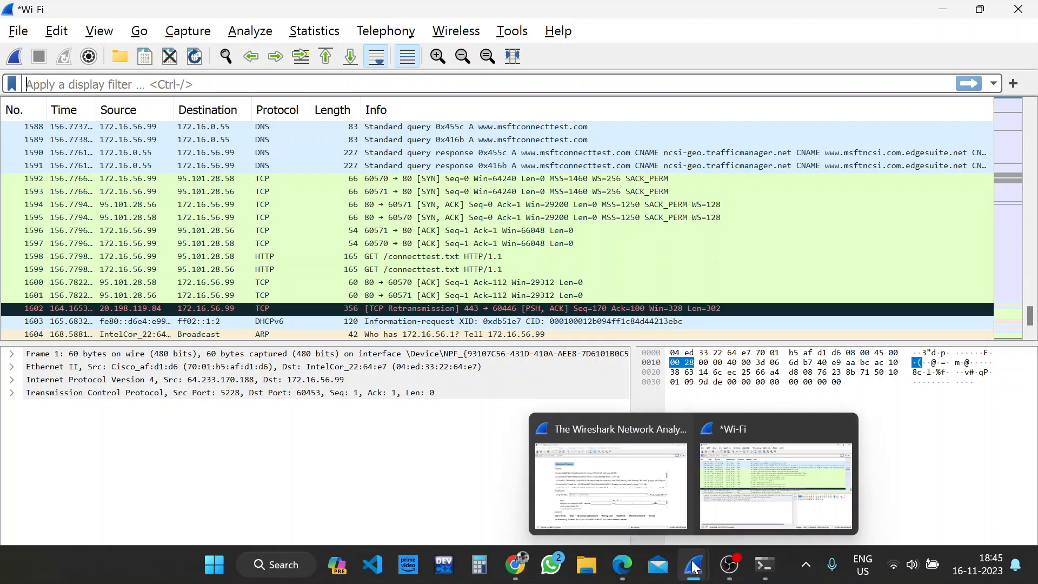
pyautogui.click(623, 566)
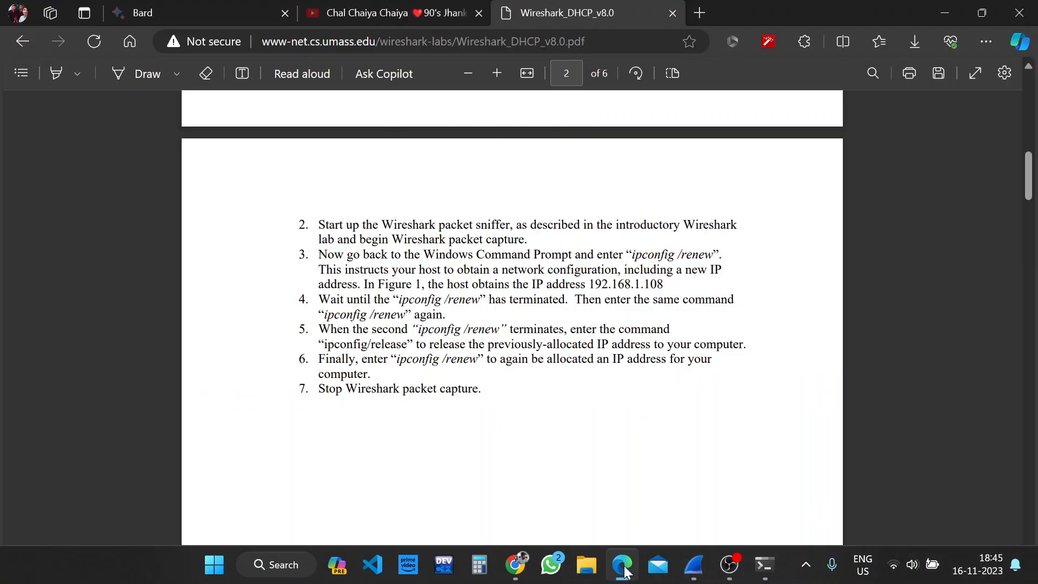
pyautogui.scroll(-15, 555, 369)
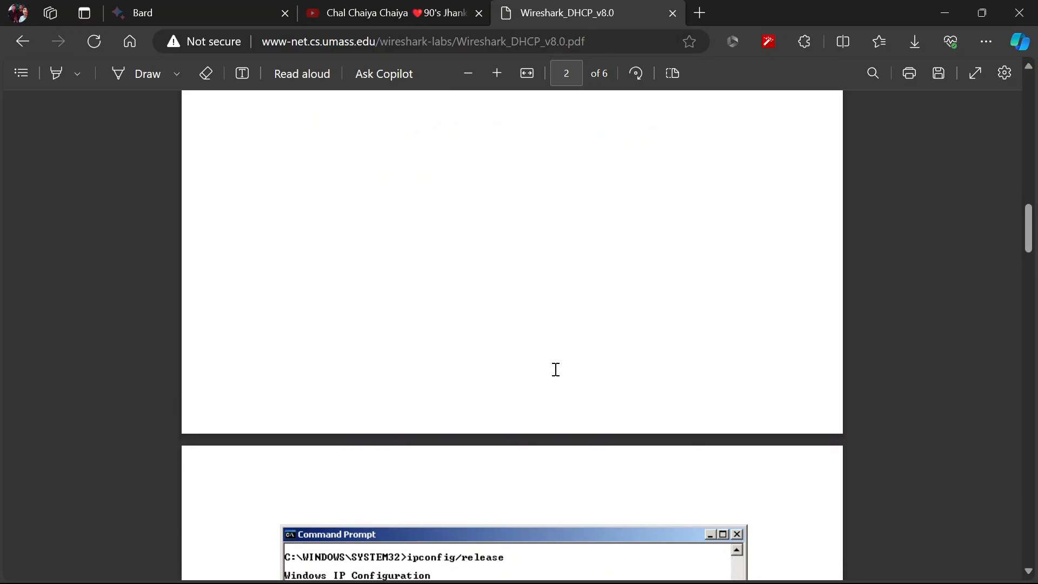
pyautogui.scroll(-8, 556, 369)
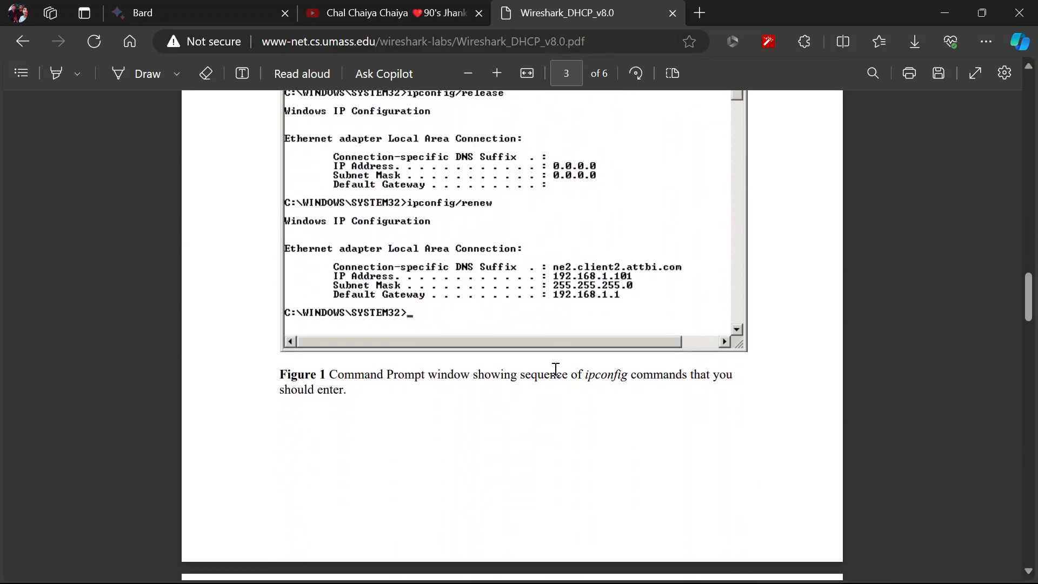
pyautogui.scroll(-12, 555, 369)
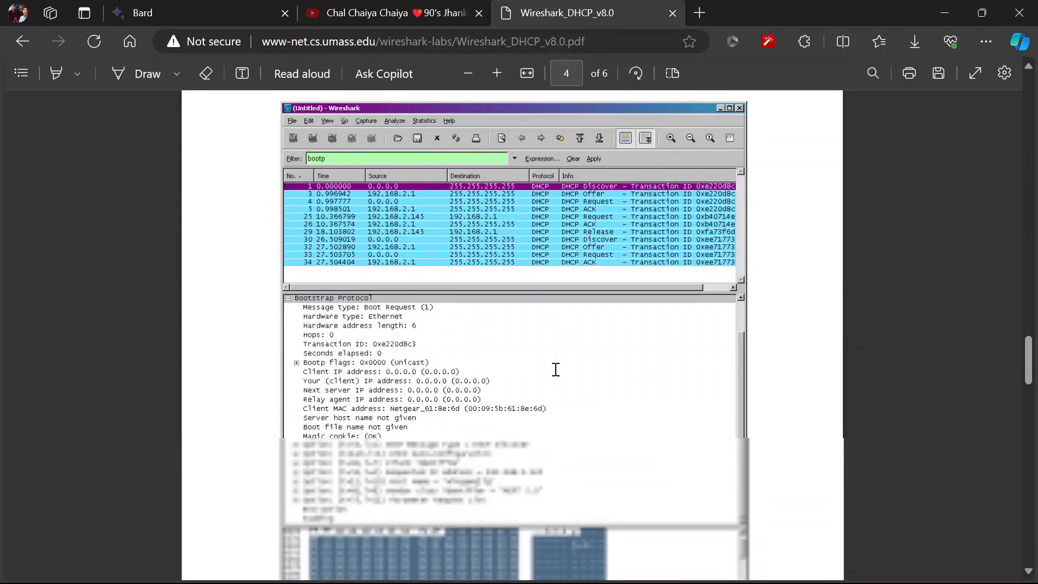
pyautogui.scroll(-12, 555, 369)
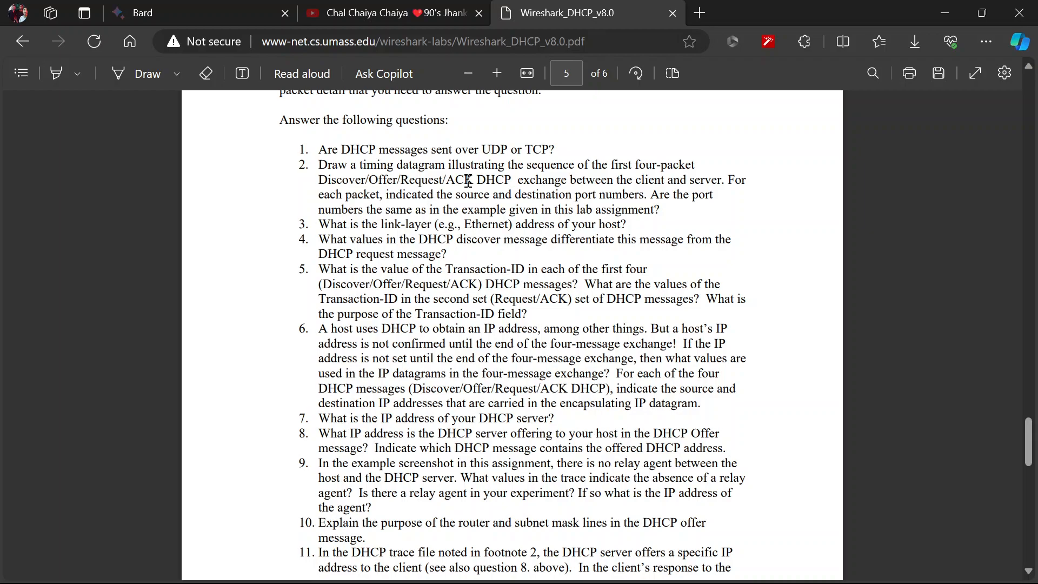
# Close the extra Wireshark start window and filter the stopped Wi-Fi capture with the display filter dhcp
pyautogui.moveTo(698, 579)
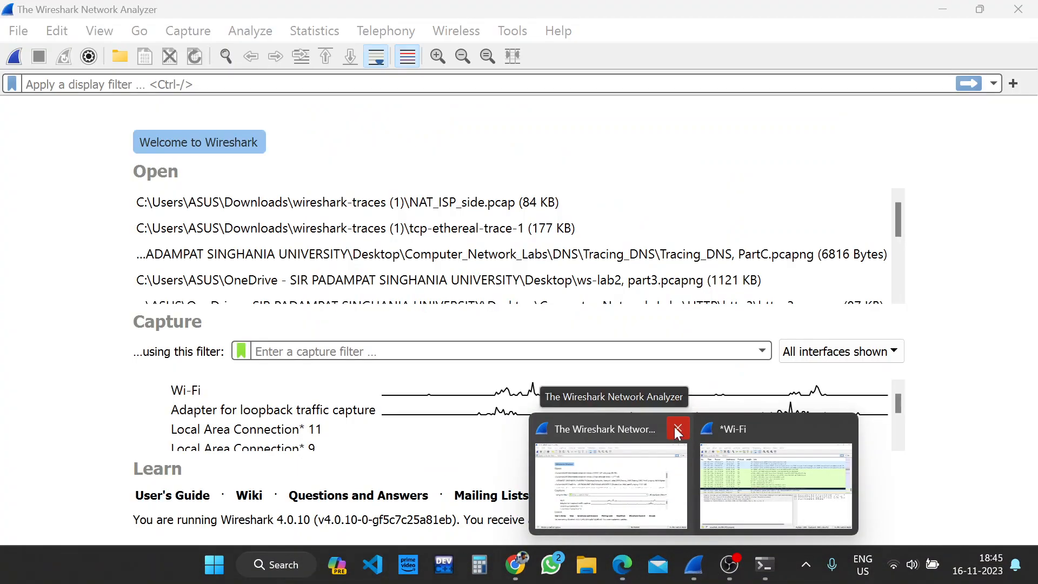
pyautogui.click(674, 428)
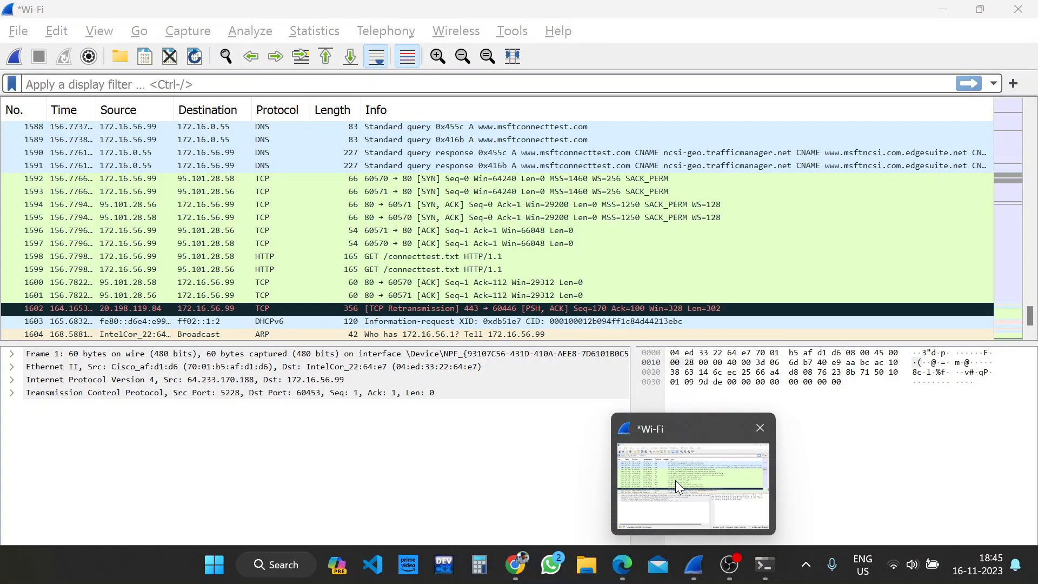
pyautogui.click(676, 480)
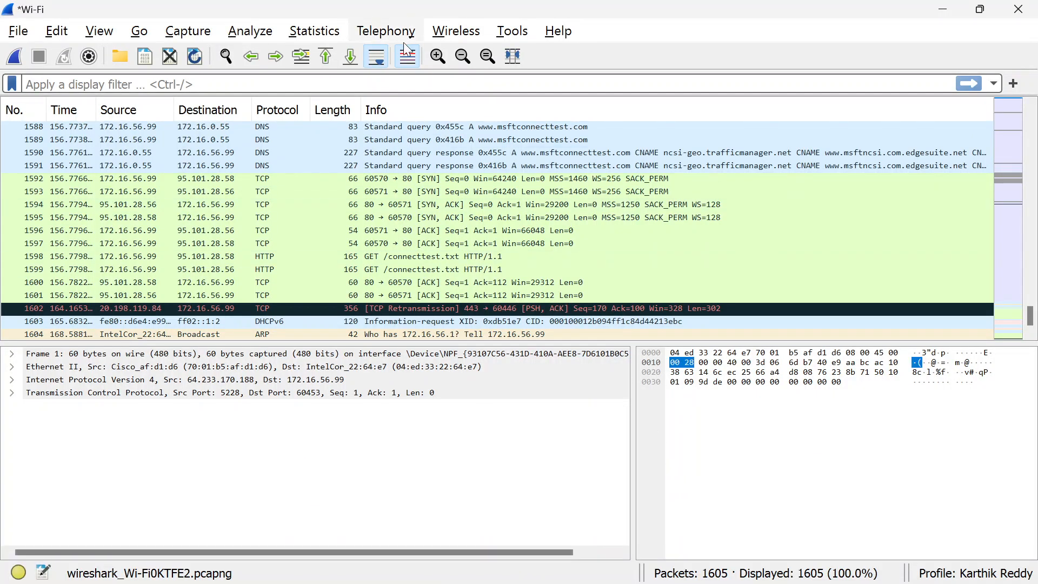
pyautogui.click(405, 84)
pyautogui.write('dhcp')
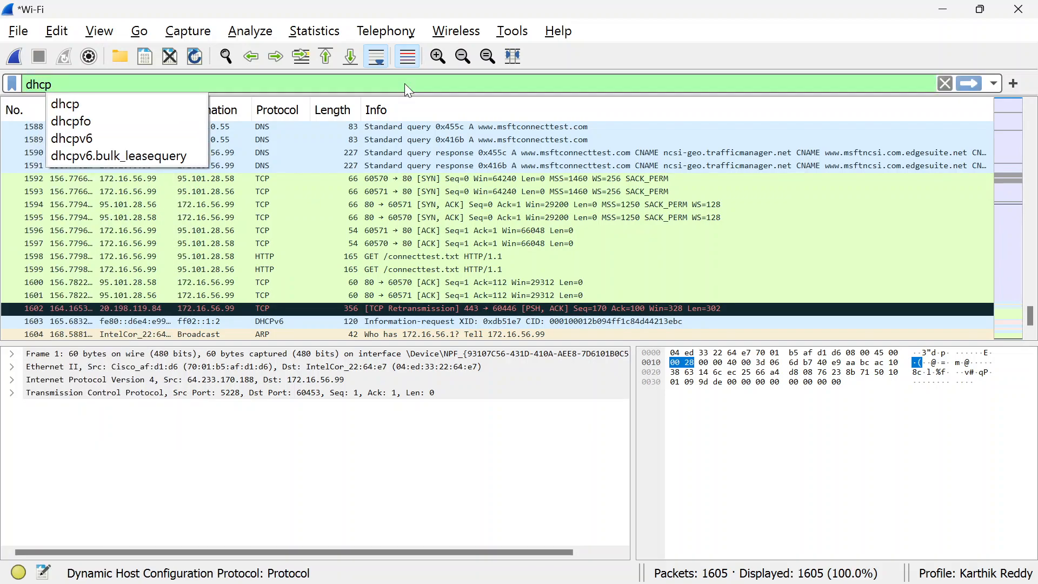
pyautogui.press('Return')
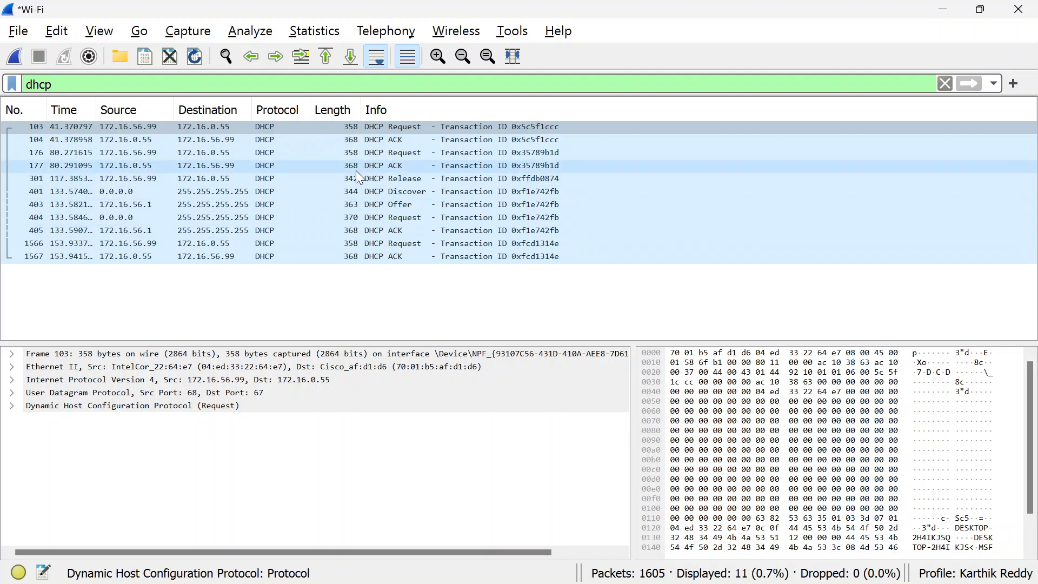
# Select the DHCP Offer packet, check question 1 in the lab PDF and expand the packet's User Datagram Protocol details
pyautogui.click(350, 203)
pyautogui.click(382, 206)
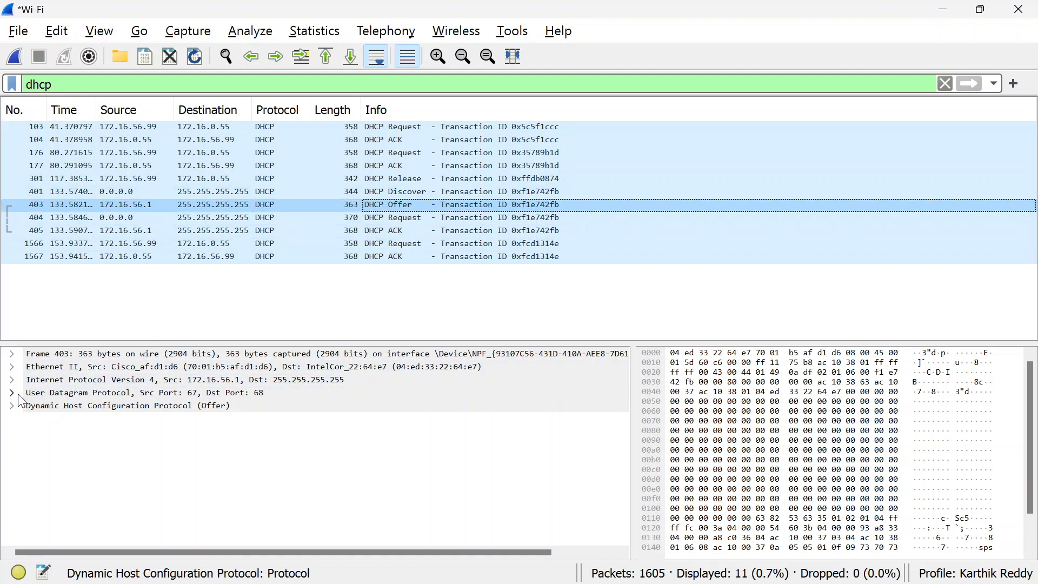
pyautogui.hotkey('alt', 'Tab')
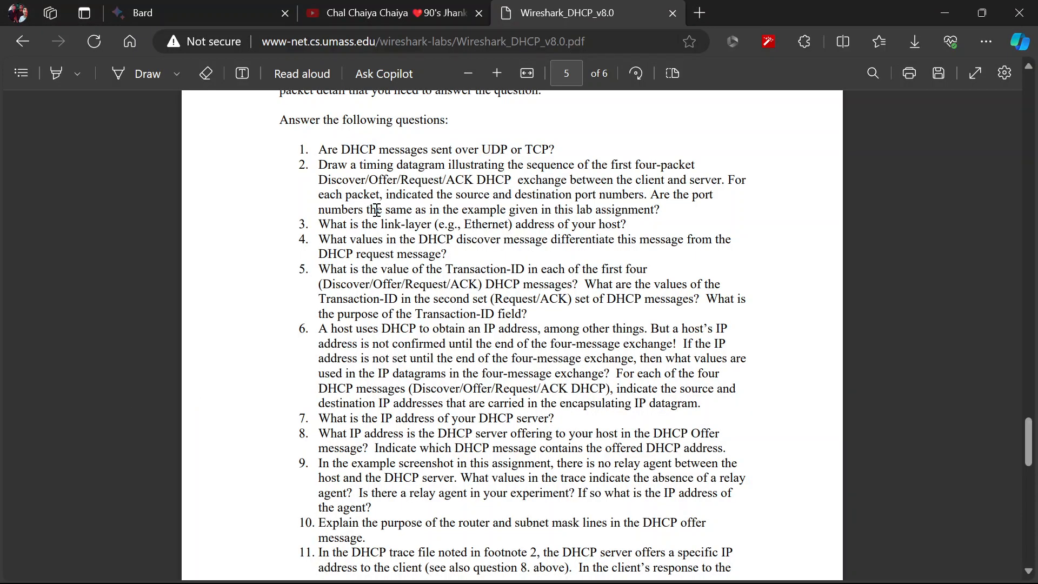
pyautogui.hotkey('alt', 'Tab')
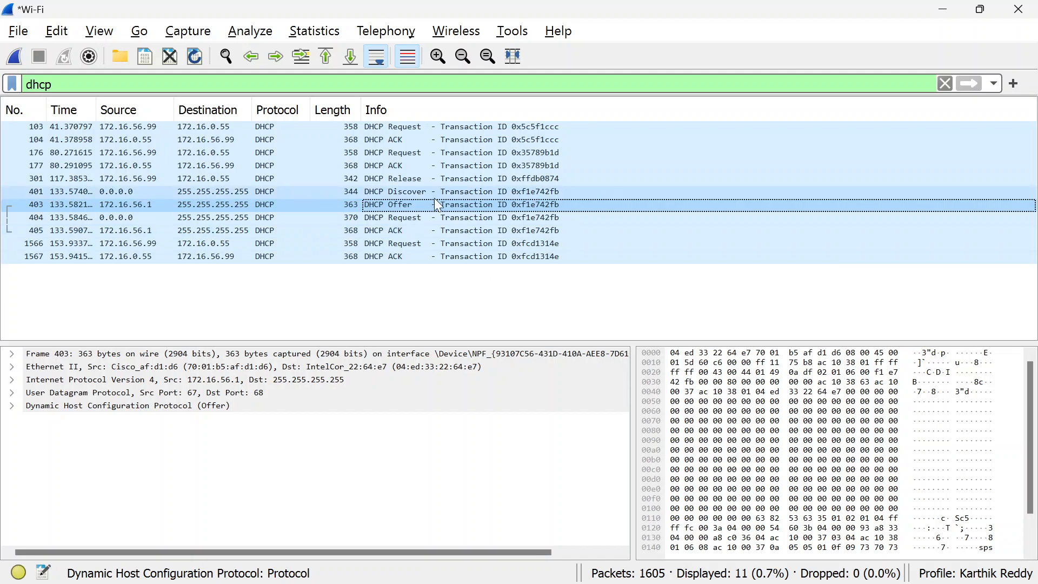
pyautogui.click(12, 394)
# Read question 2 in the lab PDF and compare the source and destination ports of the DHCP Discover, Offer, Request and ACK packets in Wireshark
pyautogui.hotkey('alt', 'Tab')
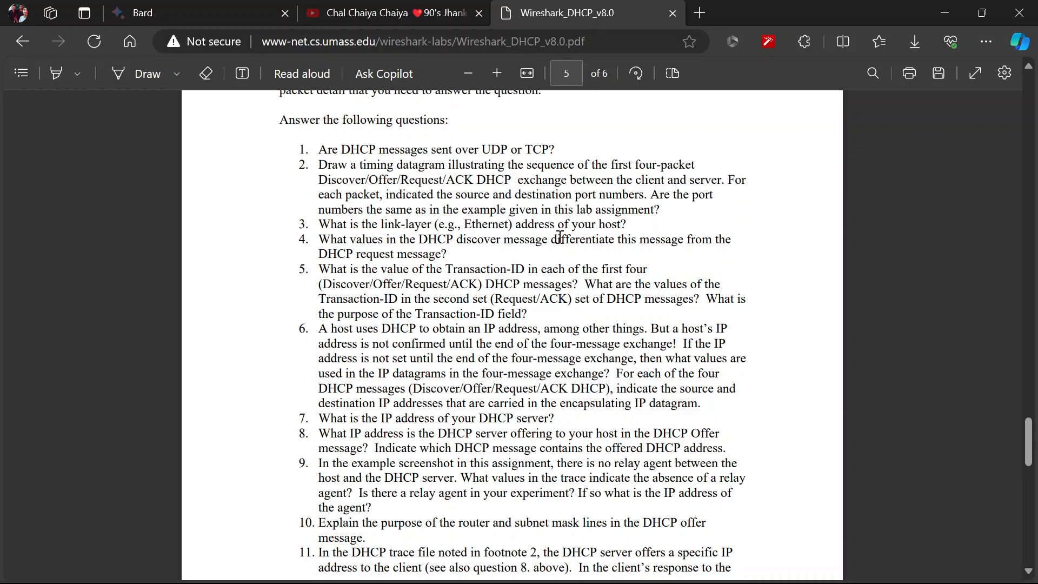
pyautogui.hotkey('alt', 'Tab')
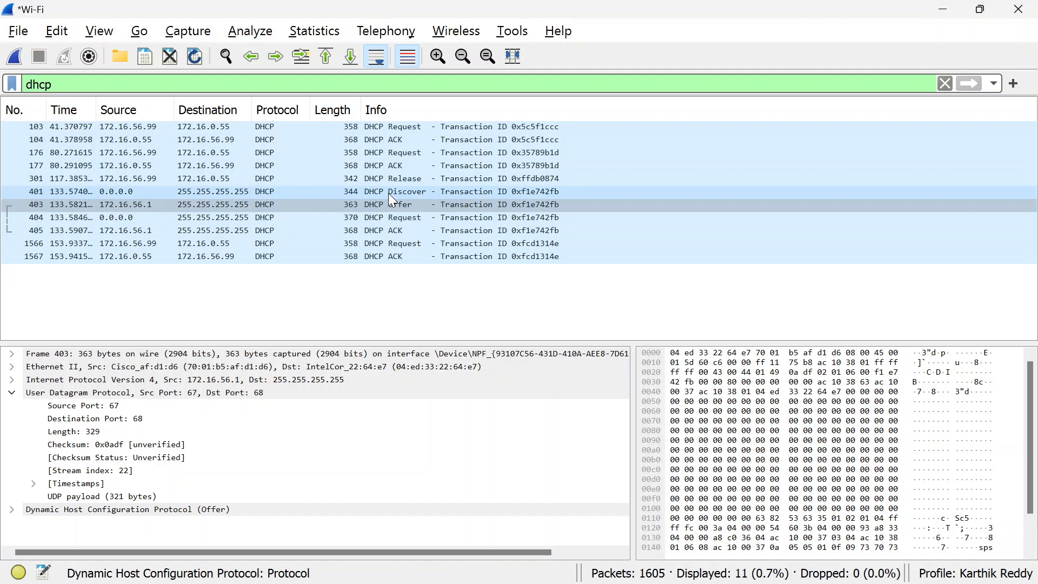
pyautogui.hotkey('alt', 'Tab')
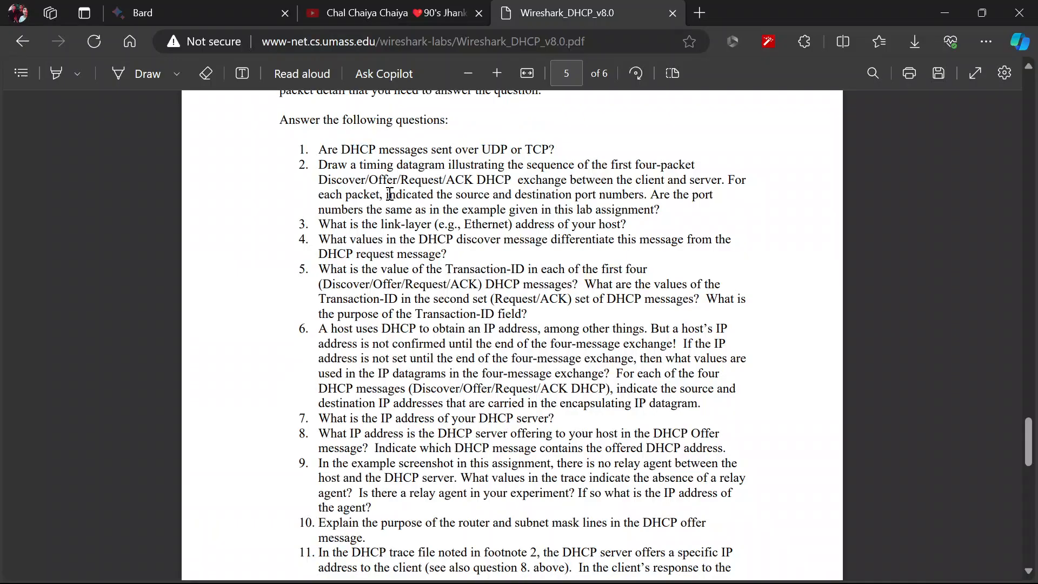
pyautogui.hotkey('alt', 'Tab')
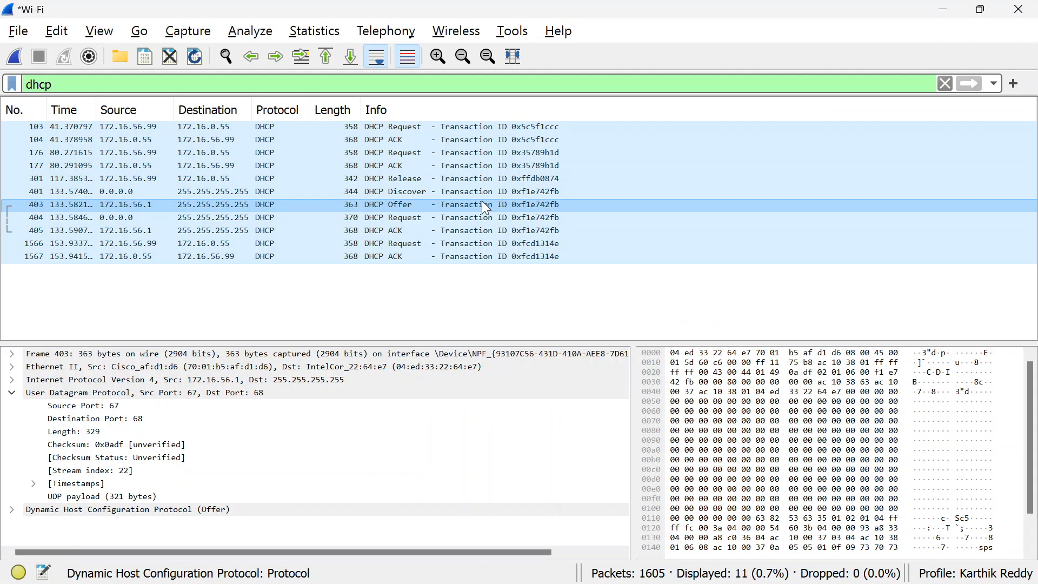
pyautogui.click(397, 195)
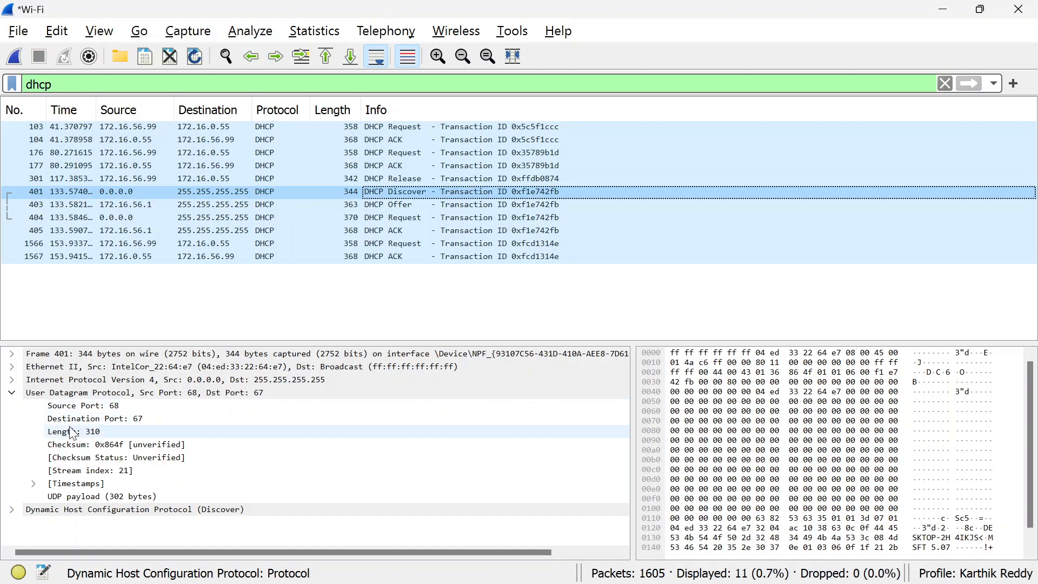
pyautogui.click(472, 208)
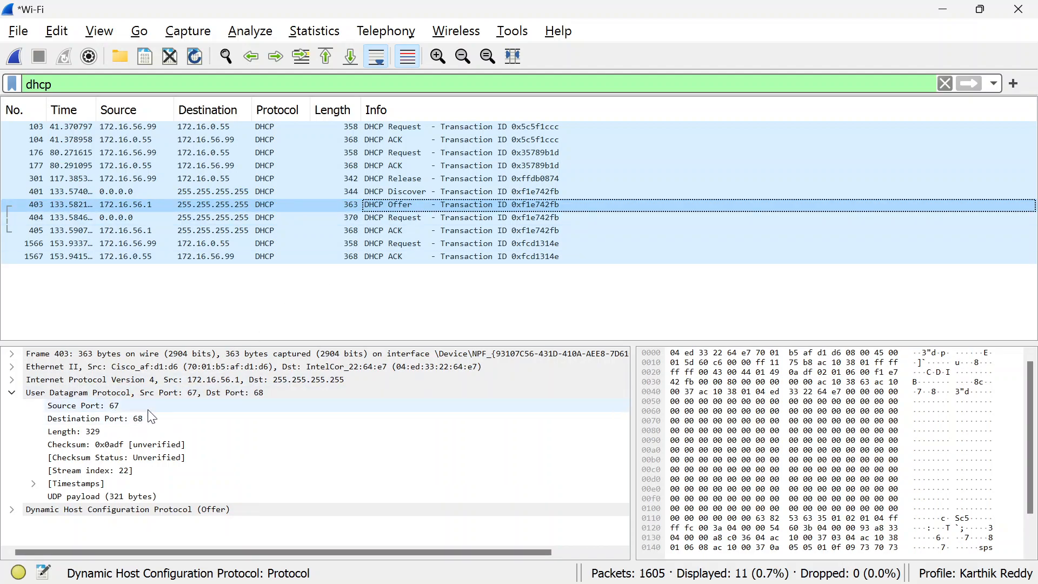
pyautogui.click(222, 192)
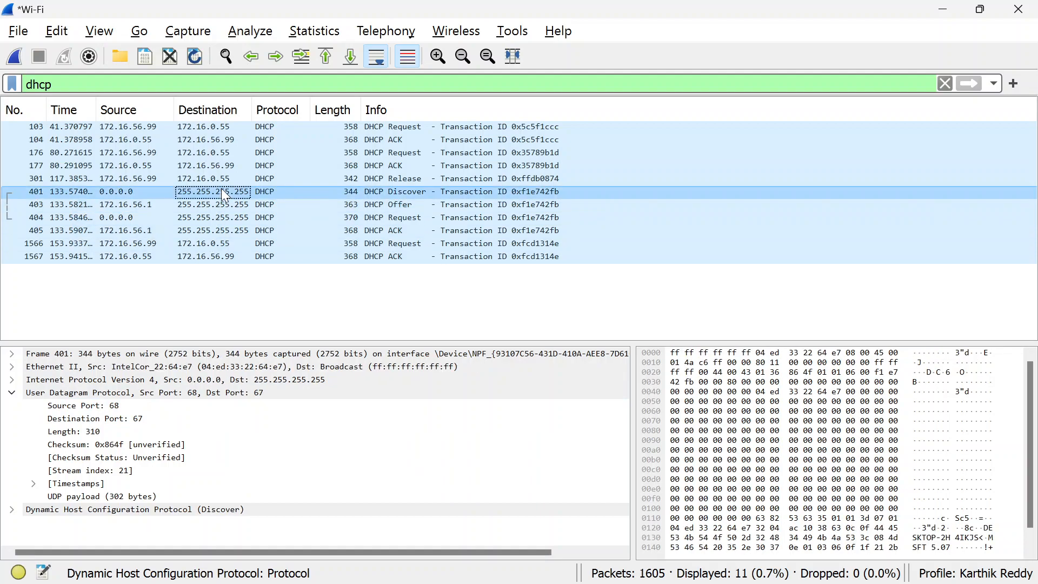
pyautogui.click(207, 222)
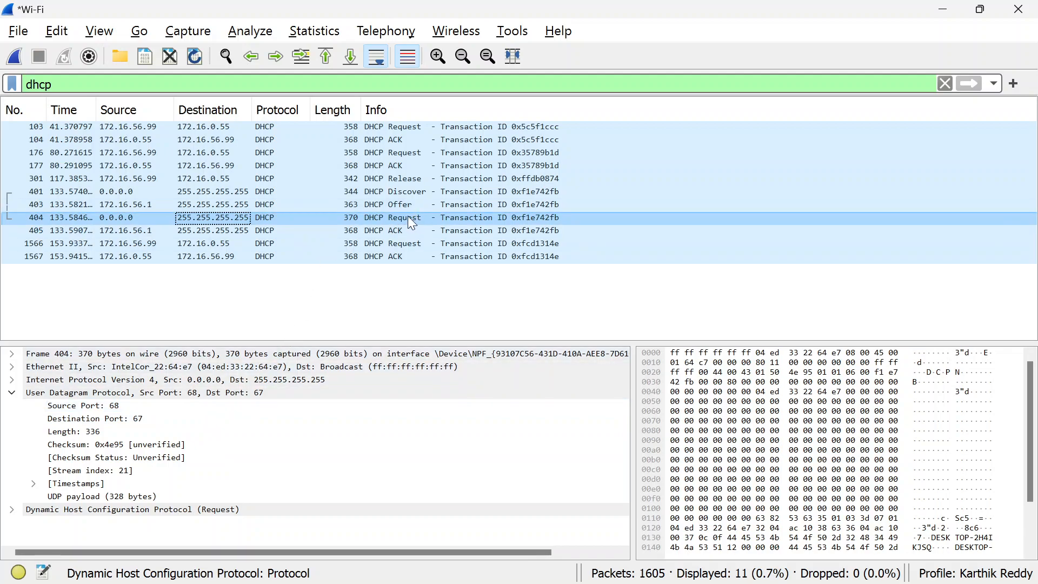
pyautogui.click(390, 204)
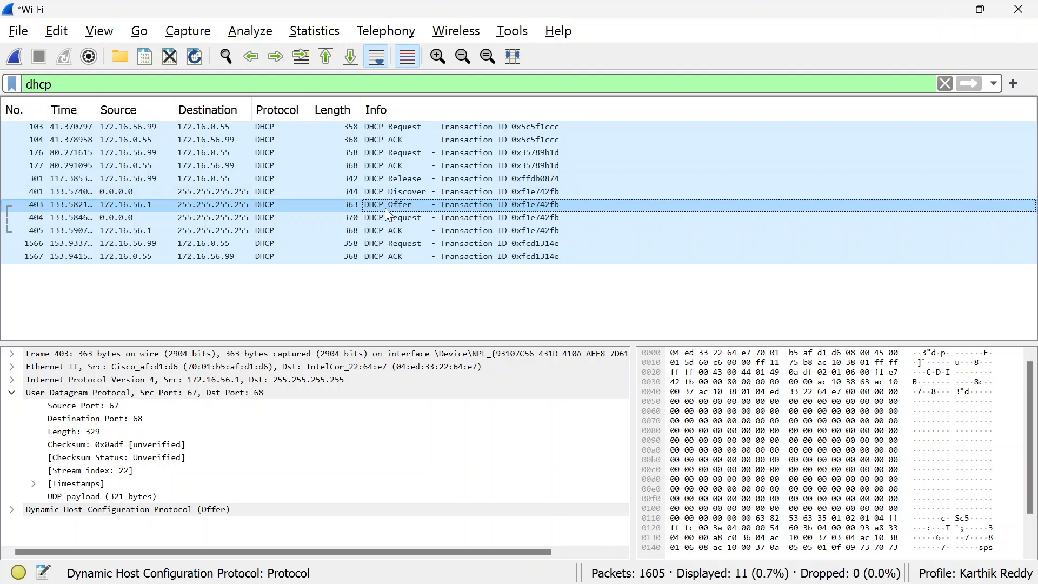
pyautogui.click(365, 235)
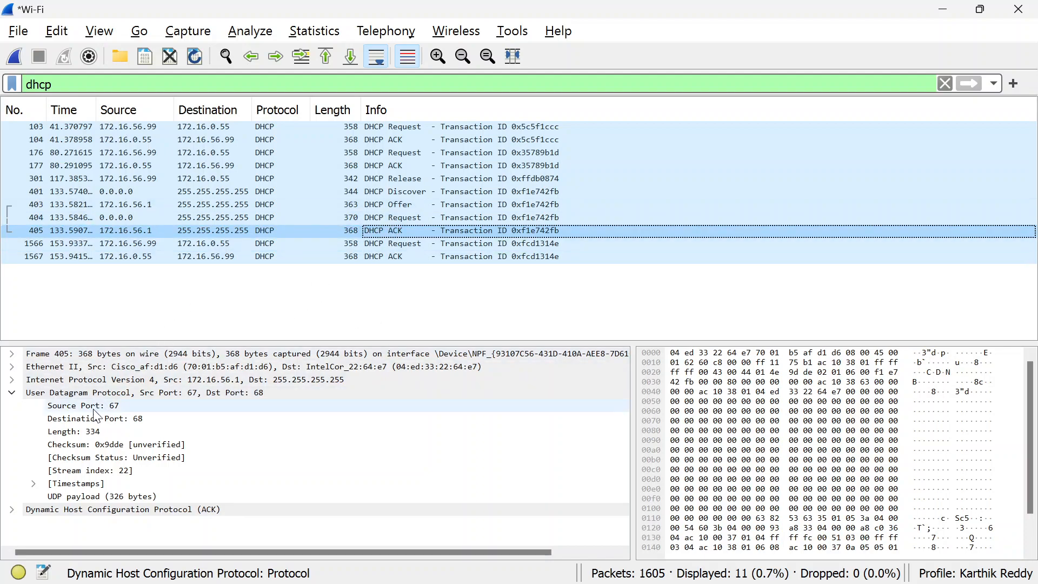
# Read question 3 in the lab PDF and expand the Ethernet II details of the DHCP ACK packet in Wireshark
pyautogui.hotkey('alt', 'Tab')
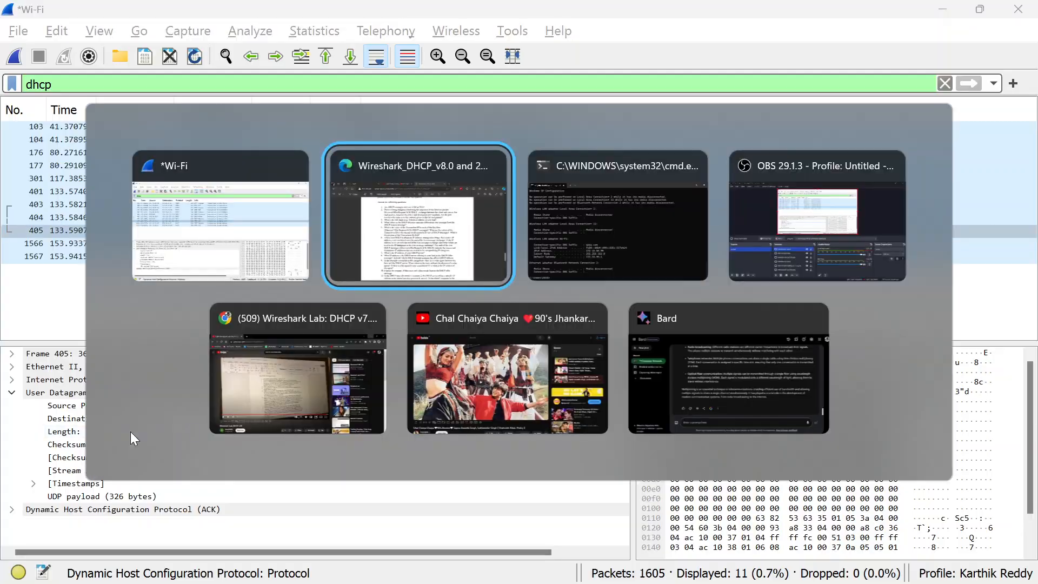
pyautogui.scroll(-1, 377, 352)
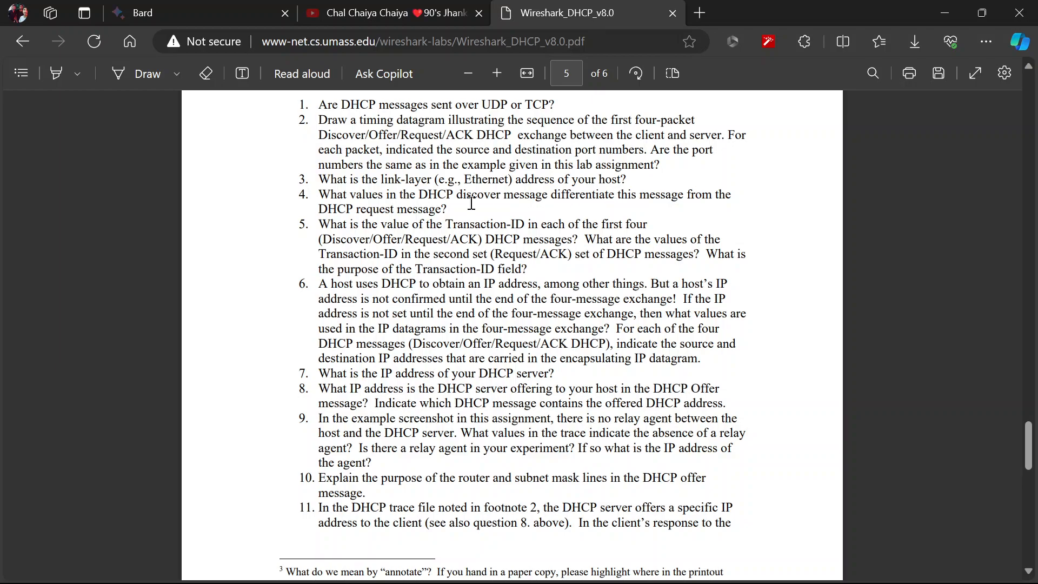
pyautogui.hotkey('alt', 'Tab')
pyautogui.hotkey('alt', 'Tab')
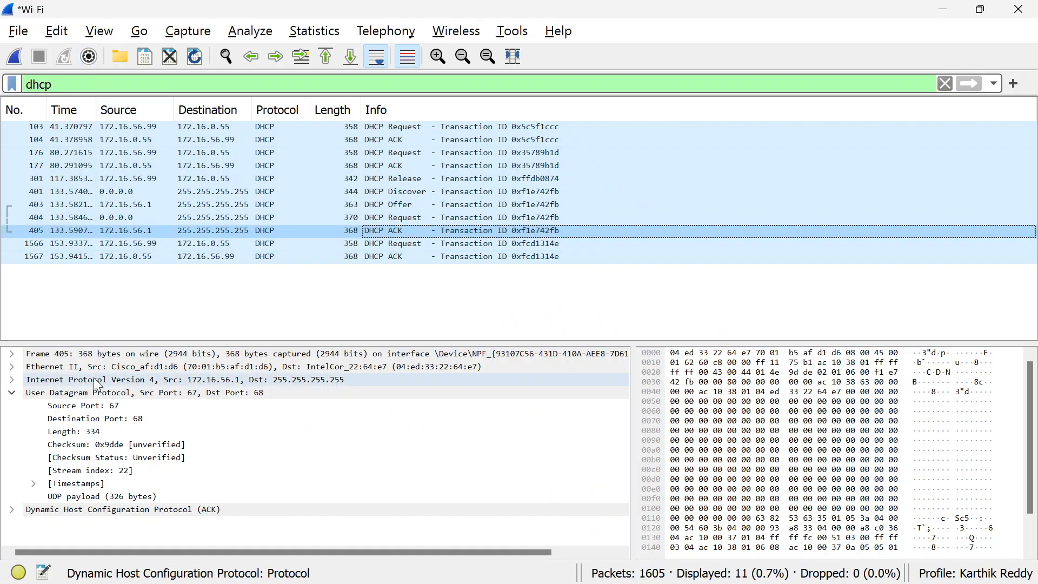
pyautogui.click(13, 366)
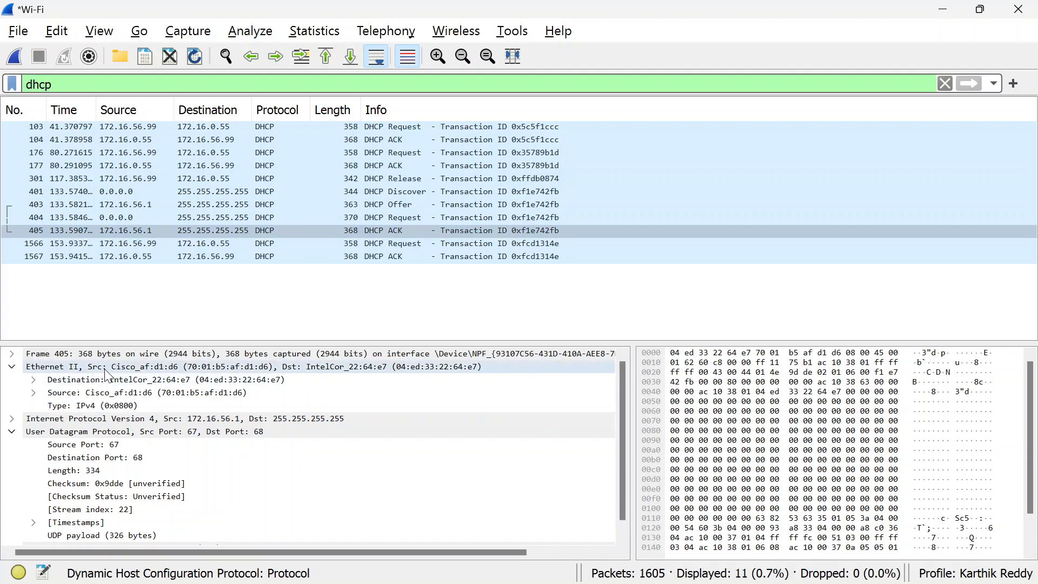
# Read question 4 in the lab PDF and compare the details of the DHCP Discover and DHCP Request packets in Wireshark
pyautogui.hotkey('alt', 'Tab')
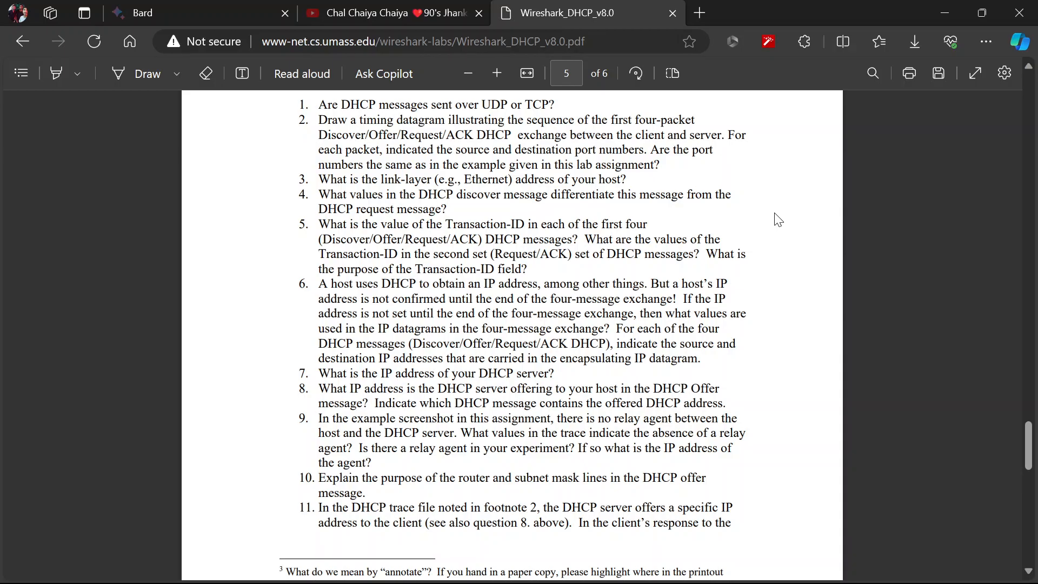
pyautogui.hotkey('alt', 'Tab')
pyautogui.hotkey('alt', 'Tab')
pyautogui.hotkey('alt', 'Tab')
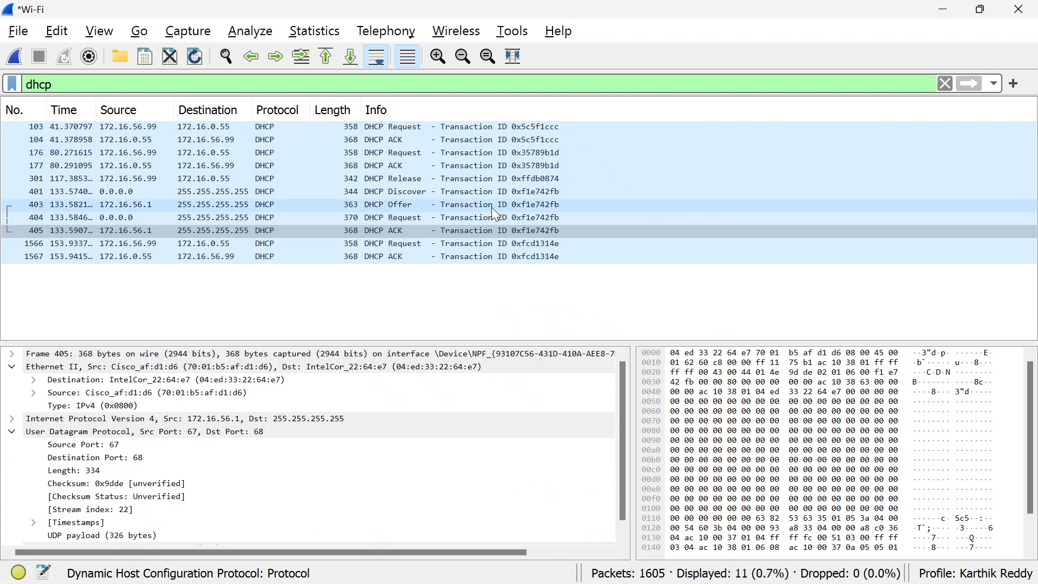
pyautogui.click(382, 194)
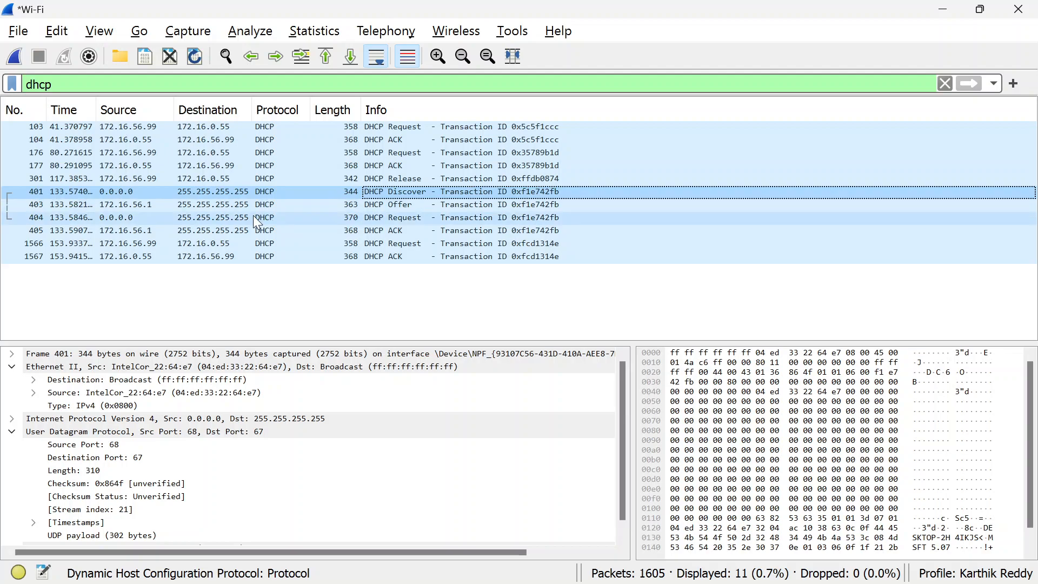
pyautogui.click(229, 191)
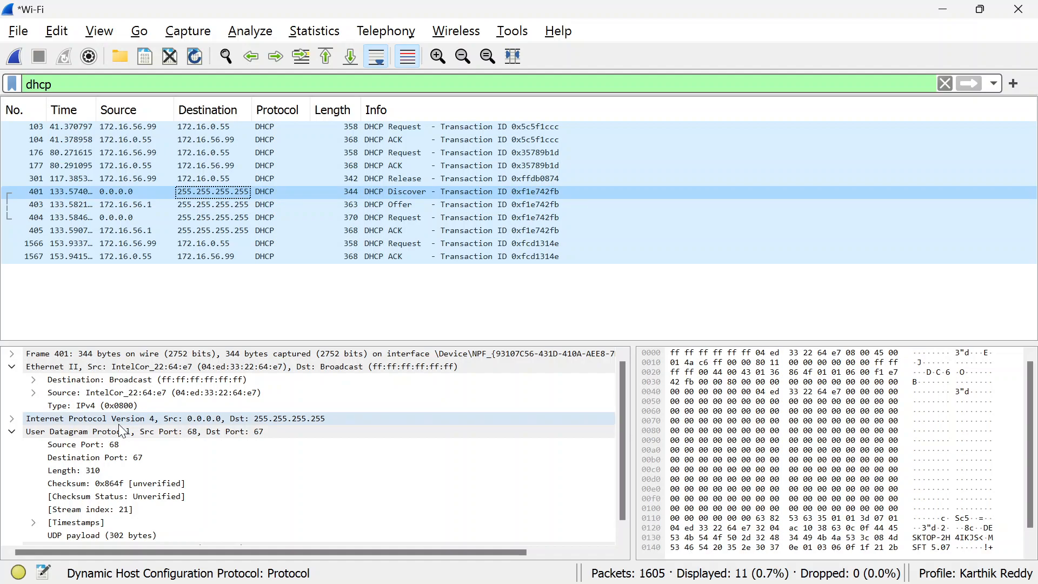
pyautogui.click(241, 217)
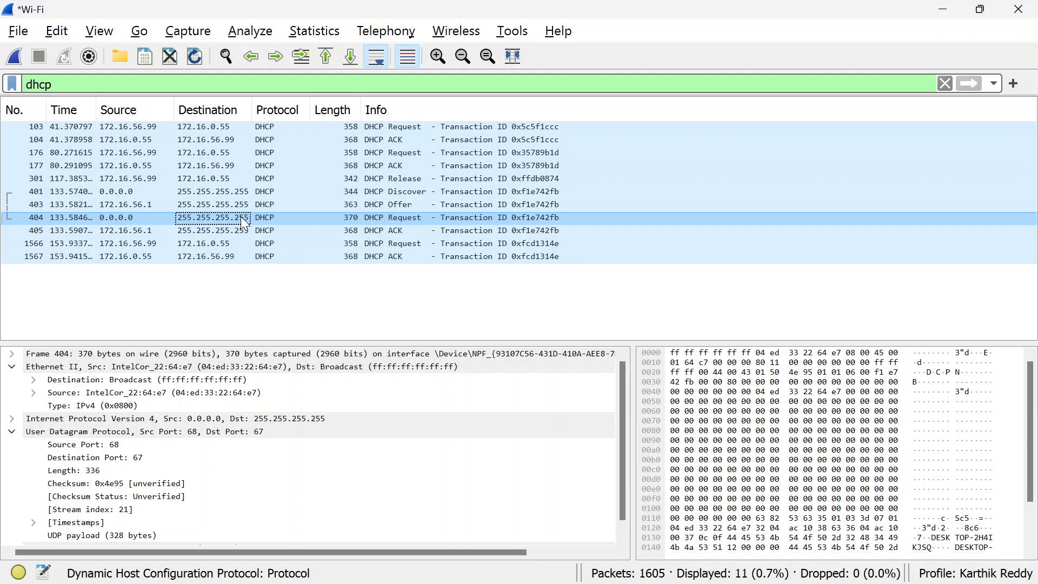
pyautogui.moveTo(241, 216); pyautogui.dragTo(242, 191)
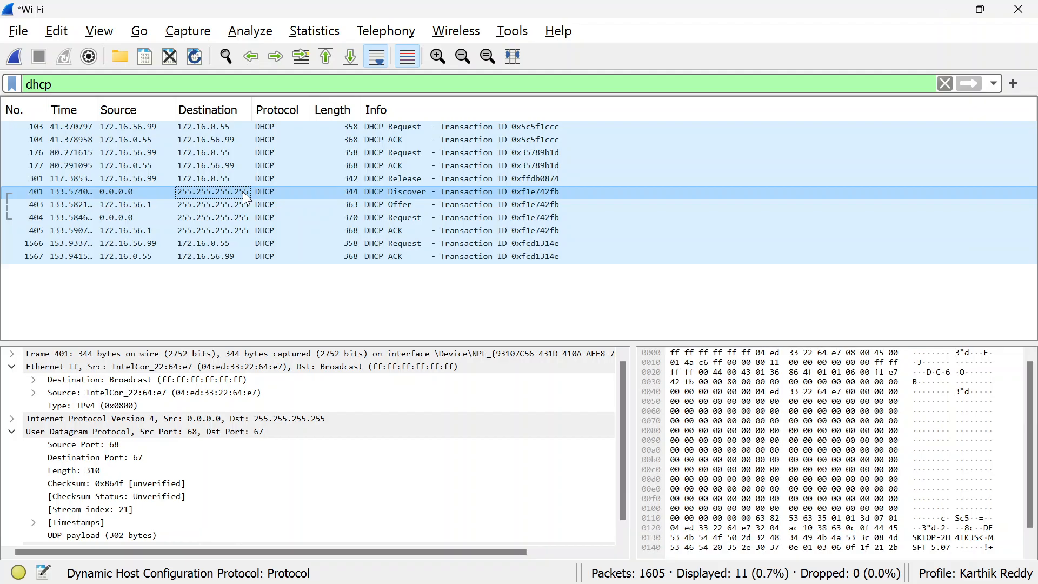
# Read question 5 in the lab PDF and compare the transaction IDs of the two DHCP message sets in Wireshark
pyautogui.hotkey('alt', 'Tab')
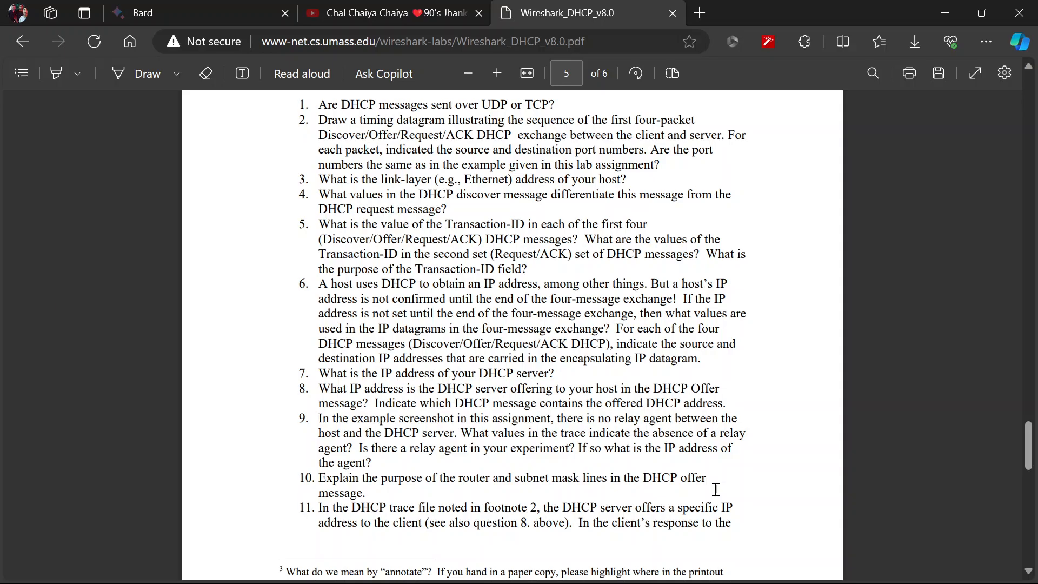
pyautogui.hotkey('alt', 'Tab')
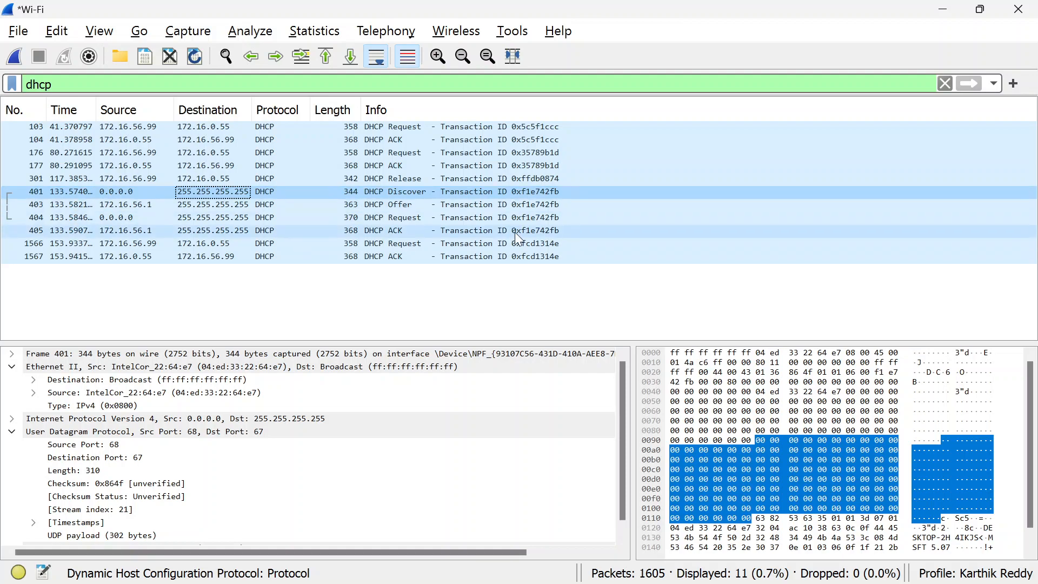
pyautogui.press('alt')
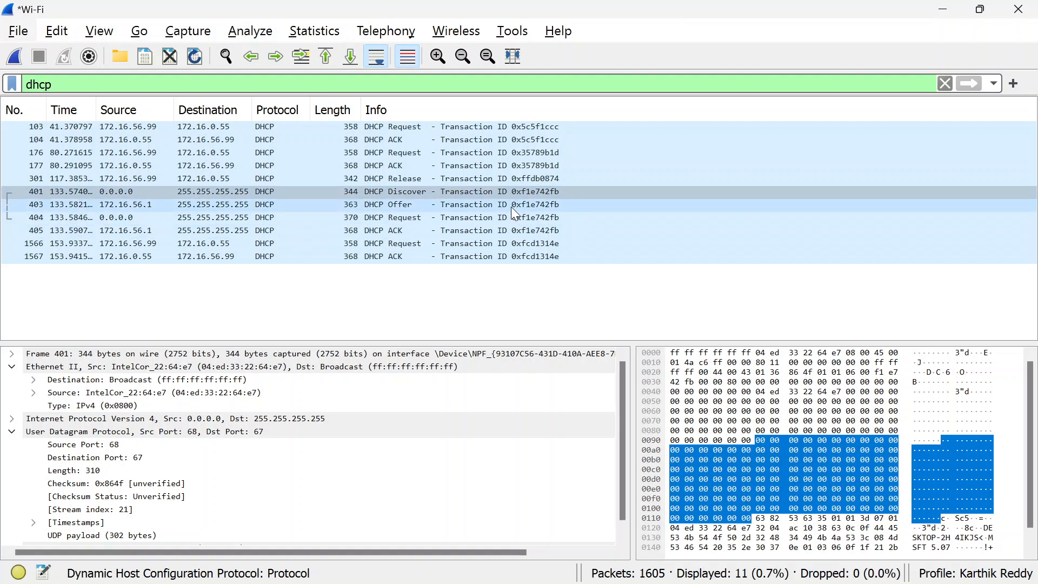
# Read question 6 in the lab PDF and check the source and destination IP addresses of the four-message DHCP exchange in Wireshark
pyautogui.hotkey('alt', 'Tab')
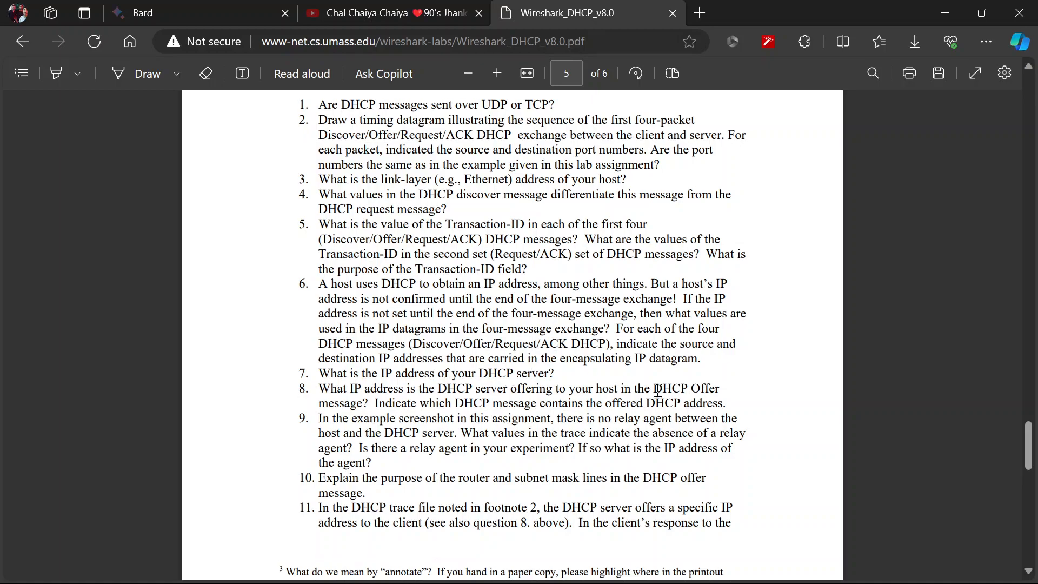
pyautogui.moveTo(682, 582)
pyautogui.click(729, 562)
pyautogui.click(963, 405)
pyautogui.moveTo(617, 581)
pyautogui.click(699, 575)
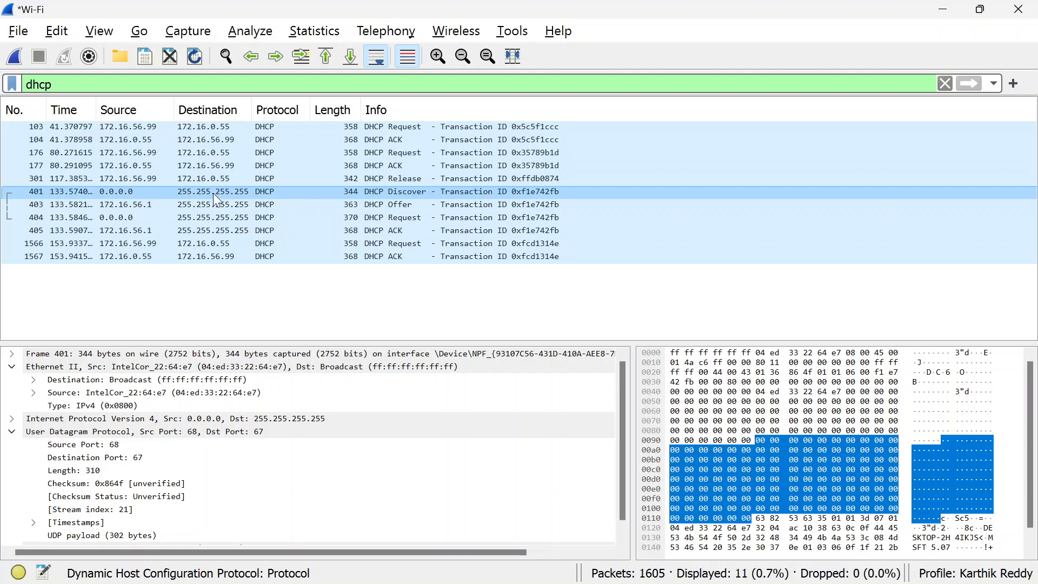
# Read question 7 in the lab PDF and look up the DHCP server's IP address in the Wireshark packet list
pyautogui.hotkey('alt', 'Tab')
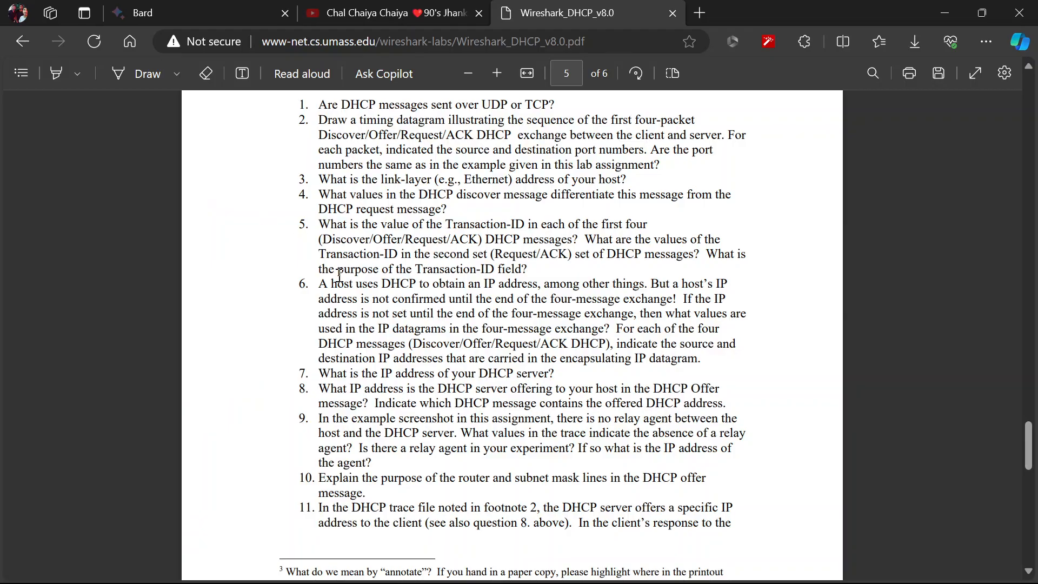
pyautogui.scroll(-1, 340, 329)
pyautogui.scroll(-2, 340, 330)
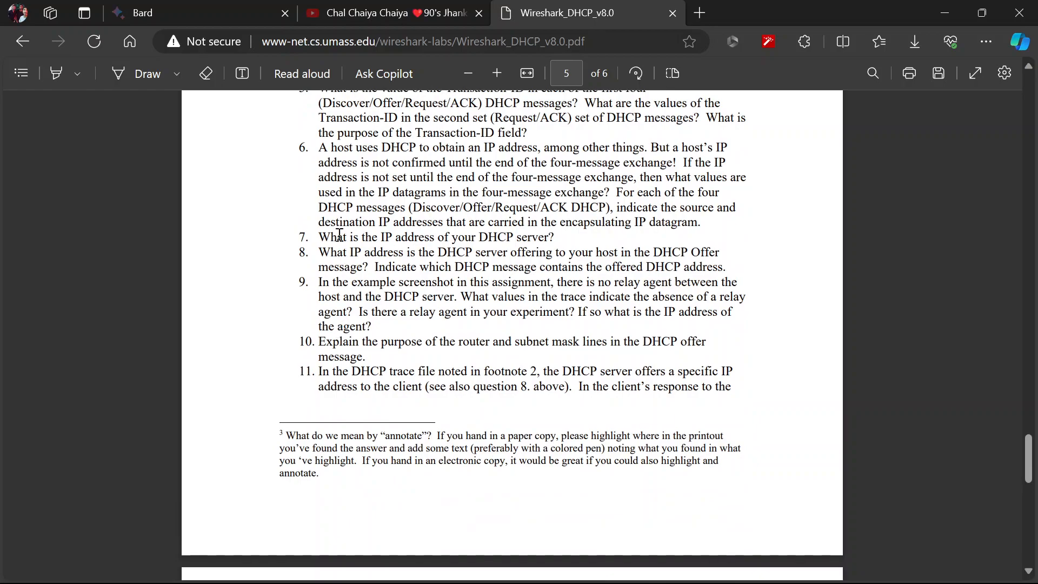
pyautogui.hotkey('alt', 'Tab')
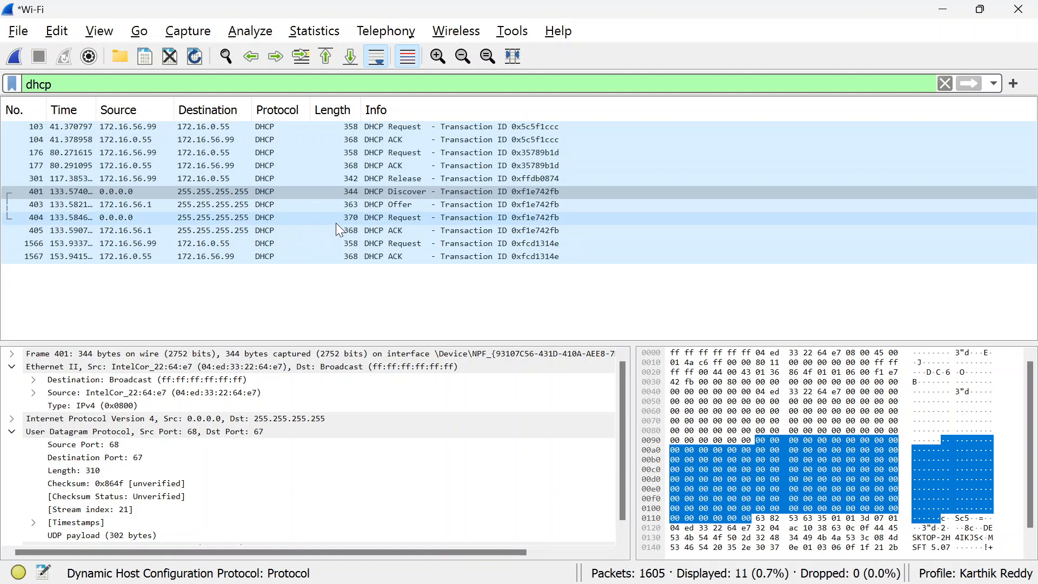
# Read question 8 in the lab PDF and select the DHCP Offer packet in Wireshark to examine its addresses
pyautogui.moveTo(243, 583)
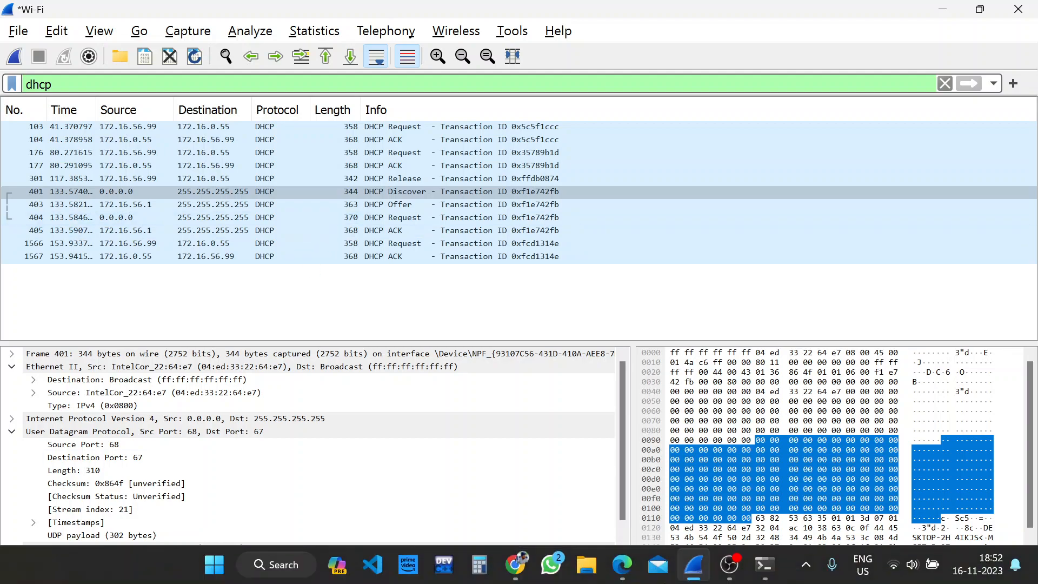
pyautogui.click(622, 566)
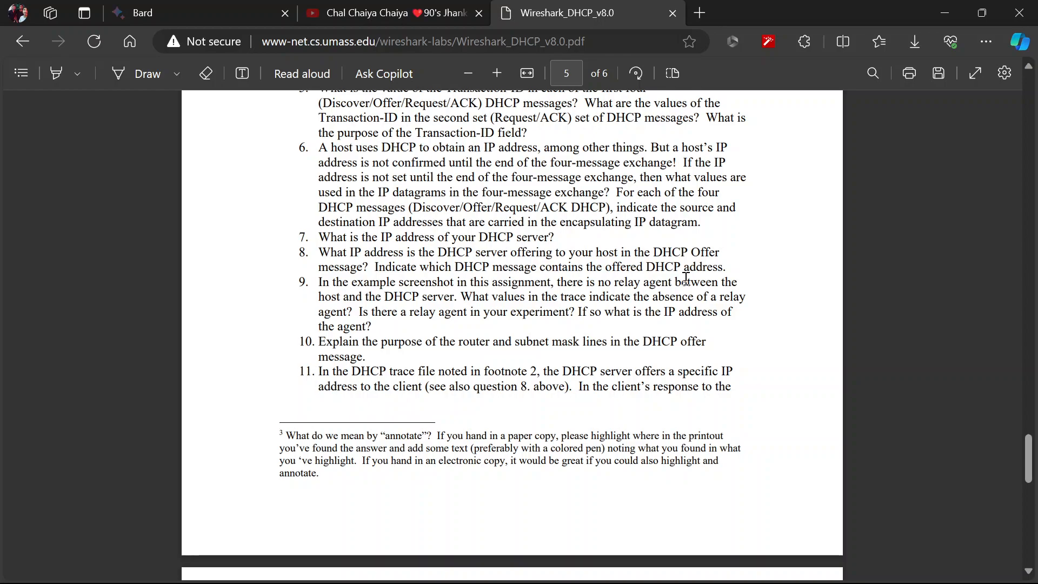
pyautogui.hotkey('alt', 'Tab')
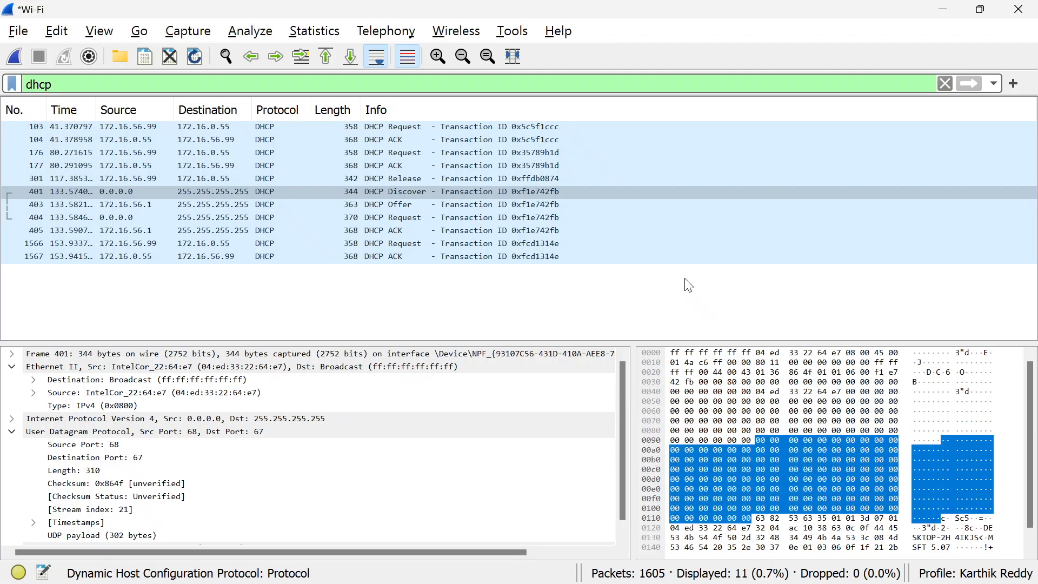
pyautogui.click(397, 209)
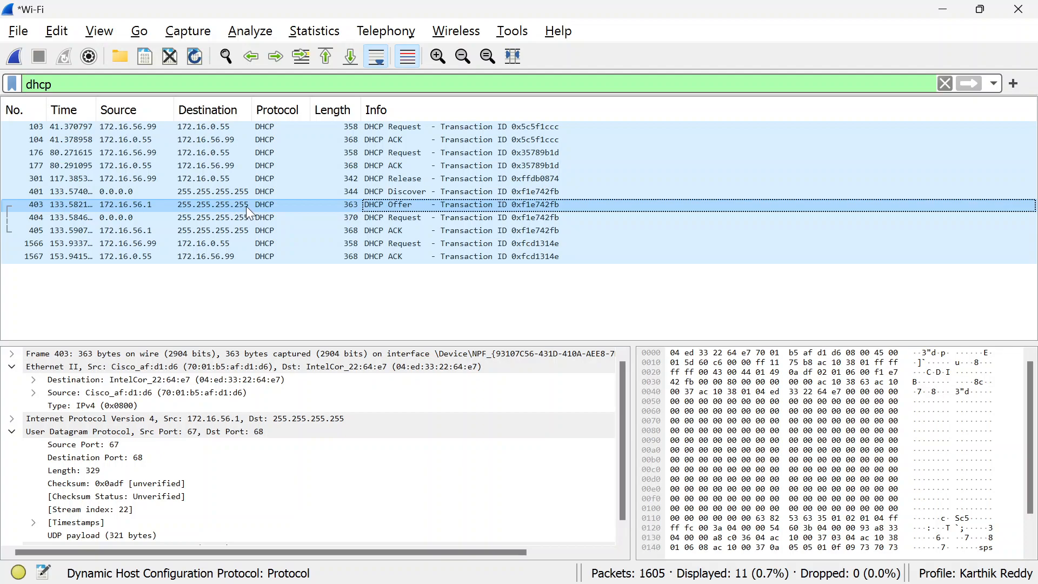
pyautogui.hotkey('alt', 'Tab')
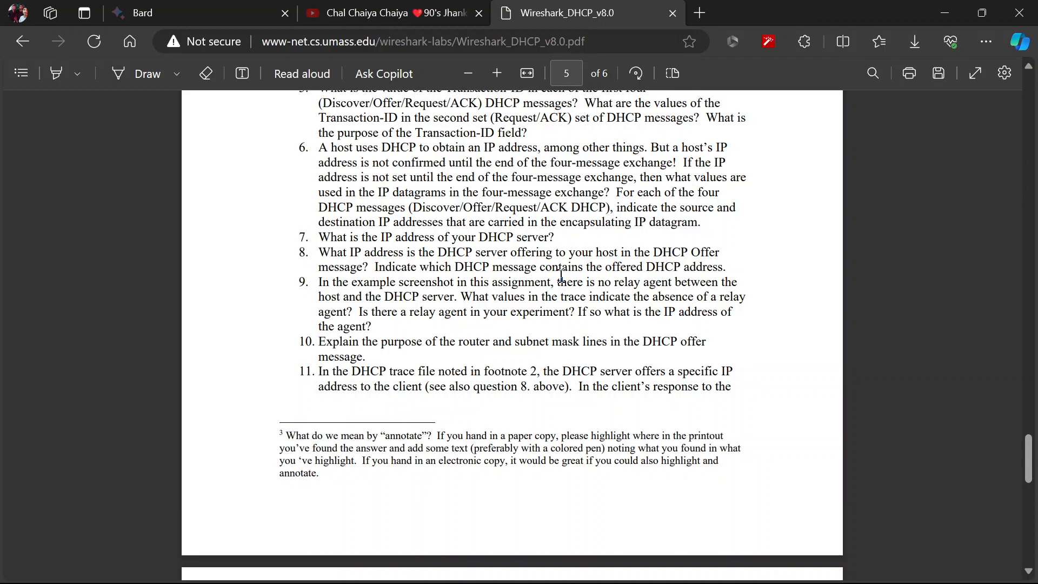
pyautogui.hotkey('alt', 'Tab')
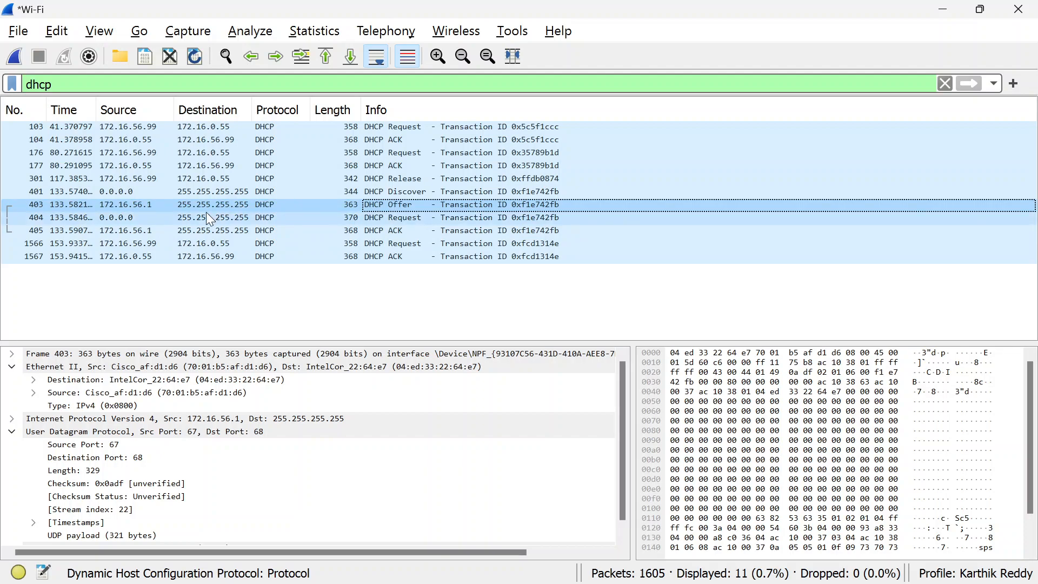
# Read question 9 in the lab PDF and check the DHCP packets in Wireshark for signs of a relay agent
pyautogui.hotkey('alt', 'Tab')
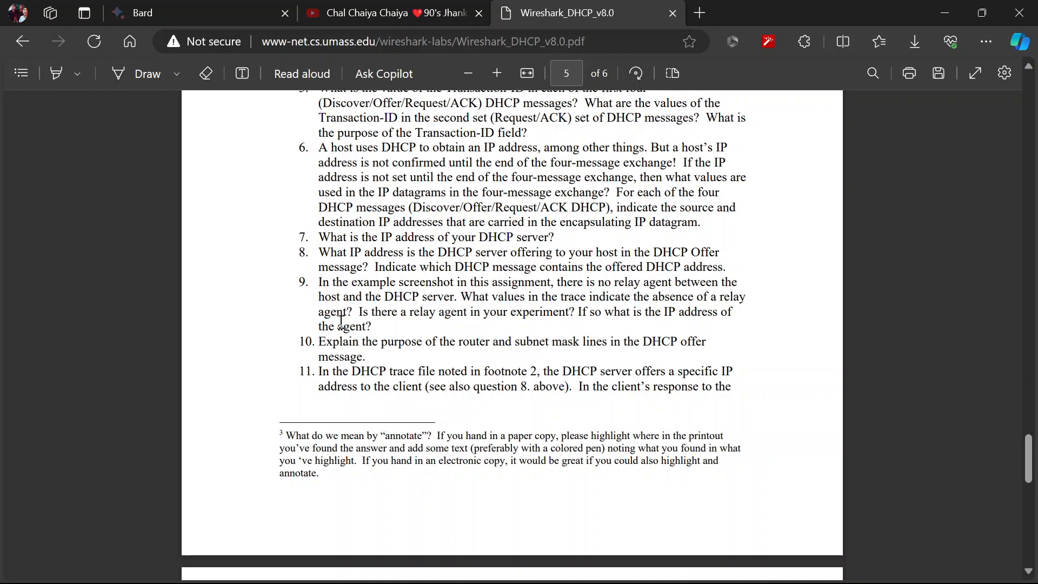
pyautogui.scroll(-2, 342, 321)
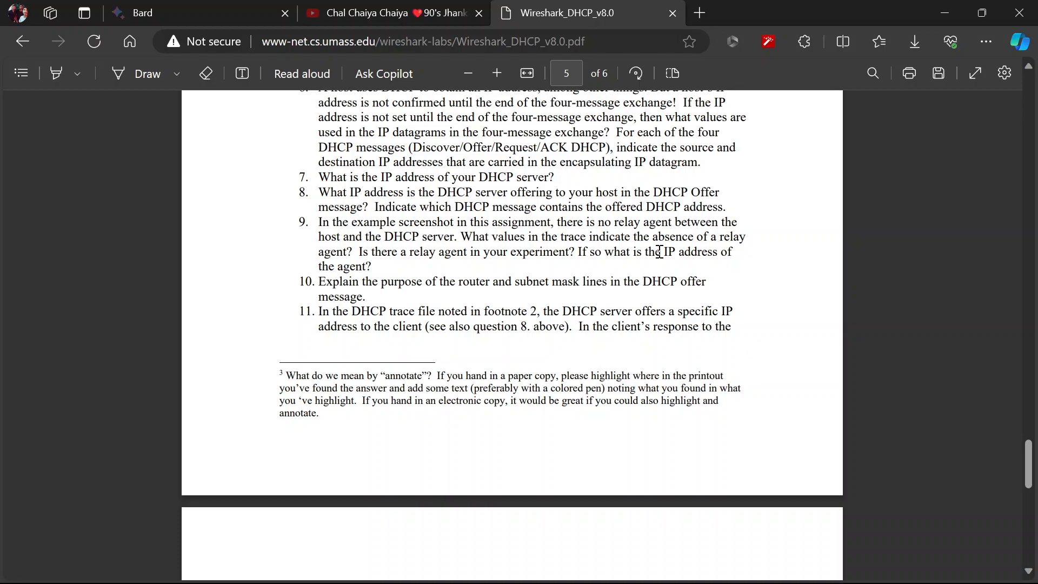
pyautogui.moveTo(768, 579)
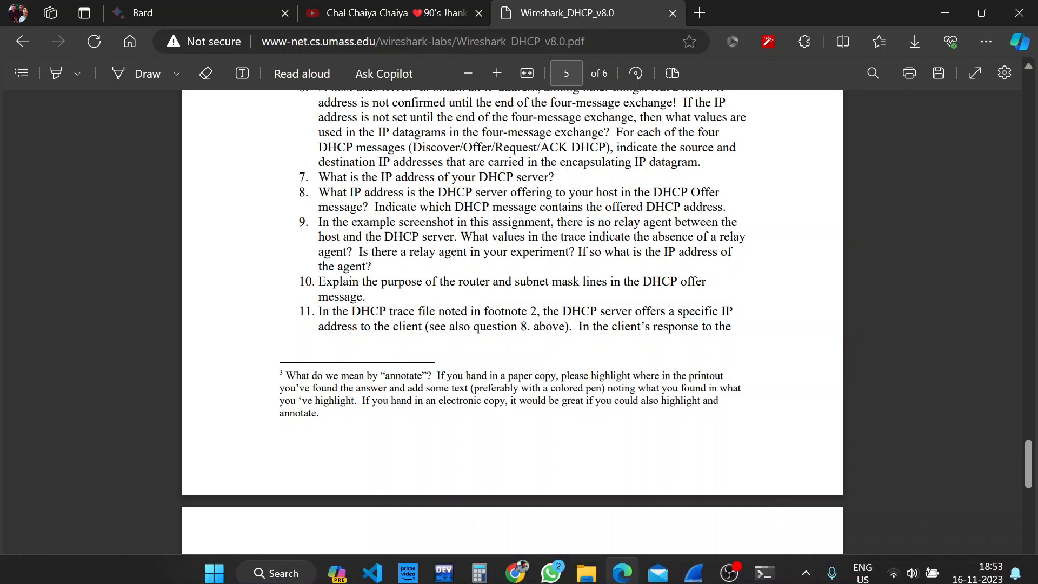
pyautogui.click(735, 571)
pyautogui.click(951, 415)
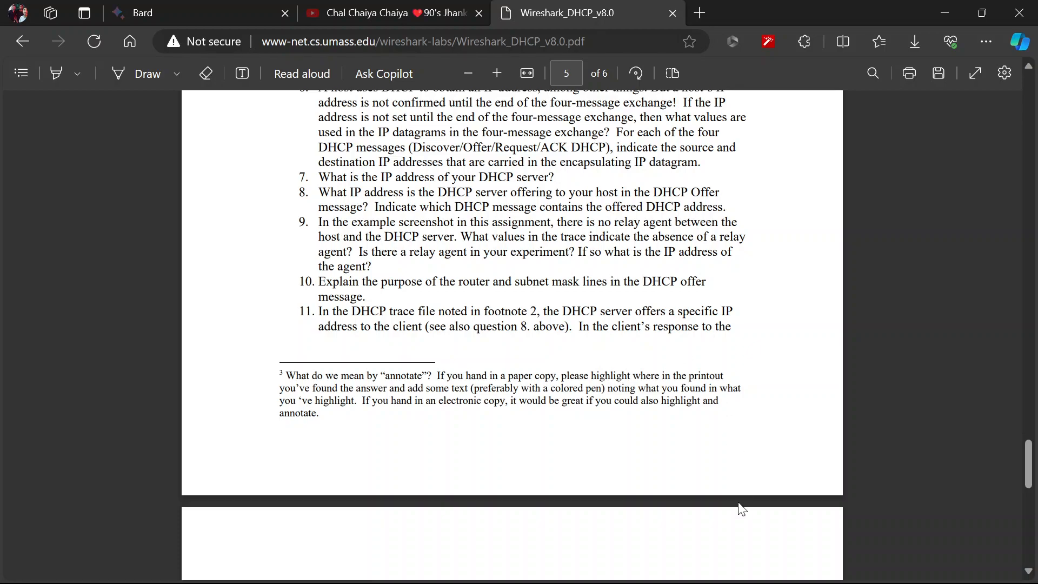
pyautogui.moveTo(731, 578)
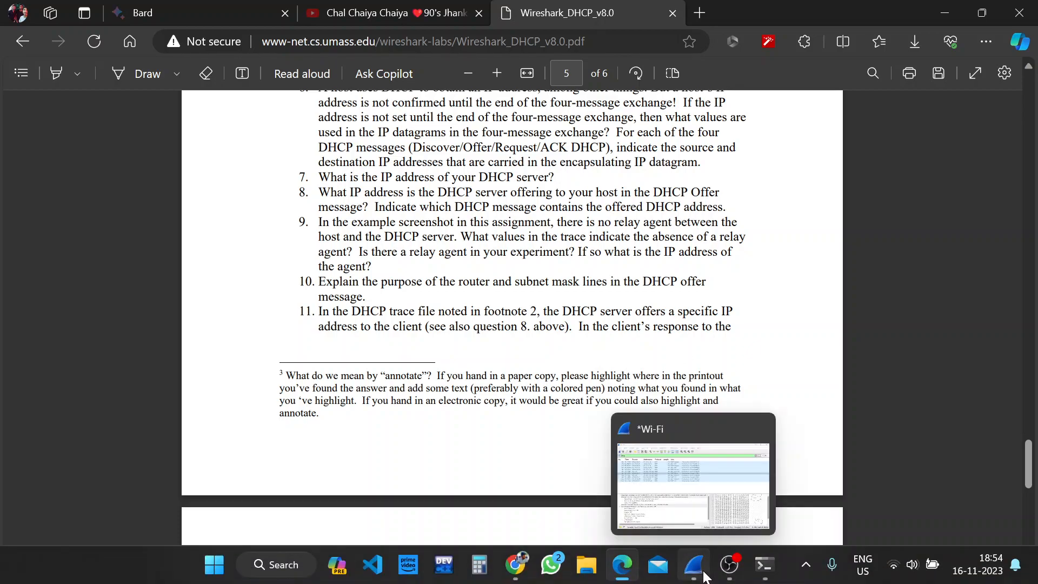
pyautogui.click(705, 577)
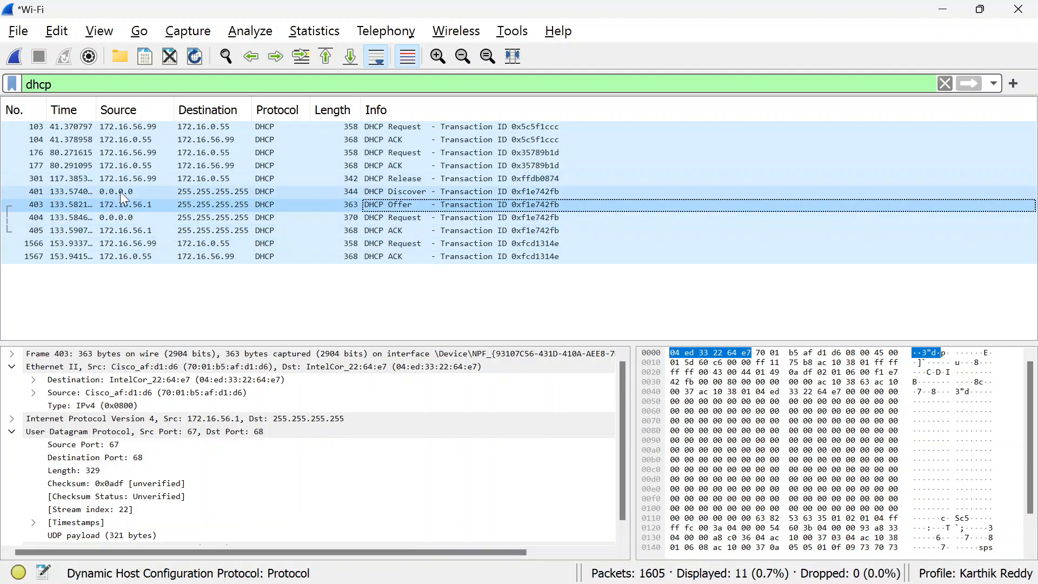
# Review question 10 in the lab PDF, return to the document's first page and switch to OBS
pyautogui.hotkey('alt', 'Tab')
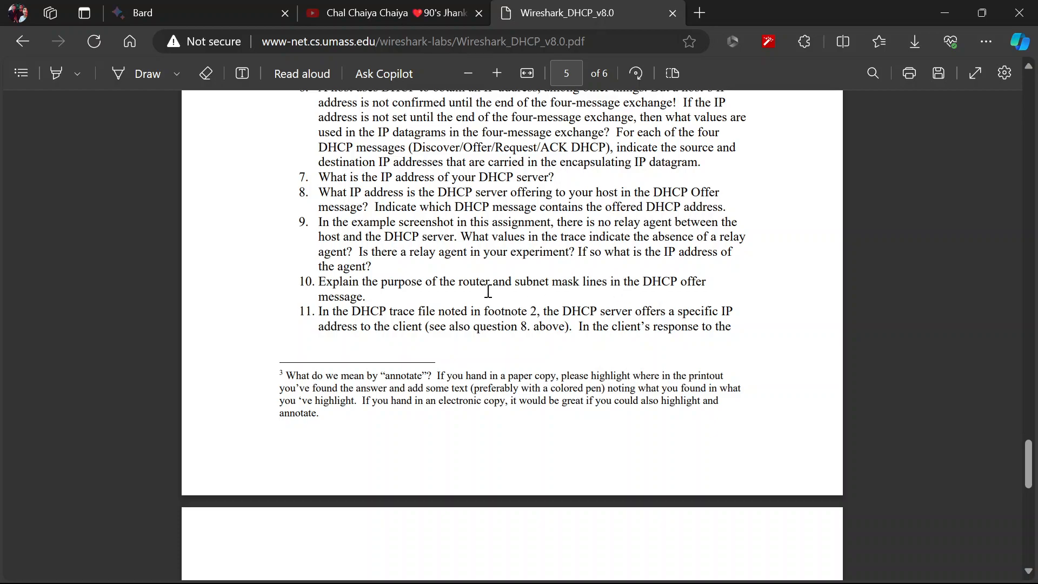
pyautogui.scroll(10, 616, 310)
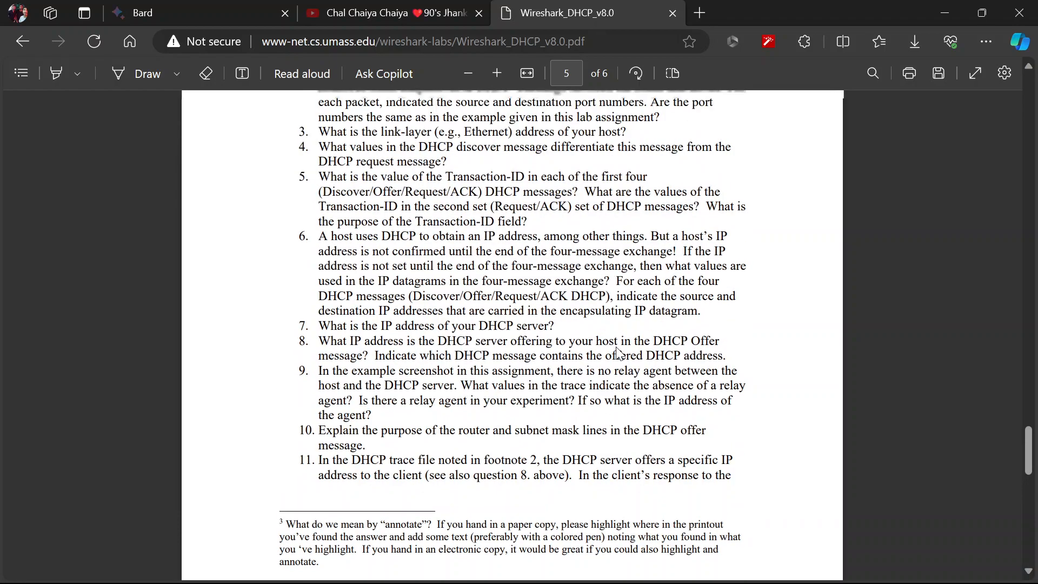
pyautogui.scroll(20, 619, 353)
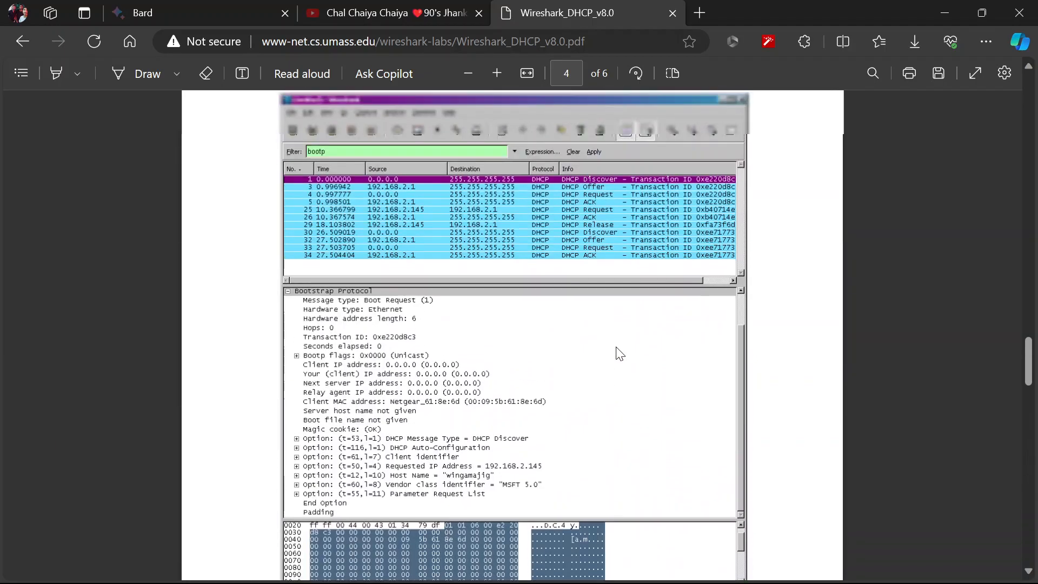
pyautogui.scroll(20, 619, 354)
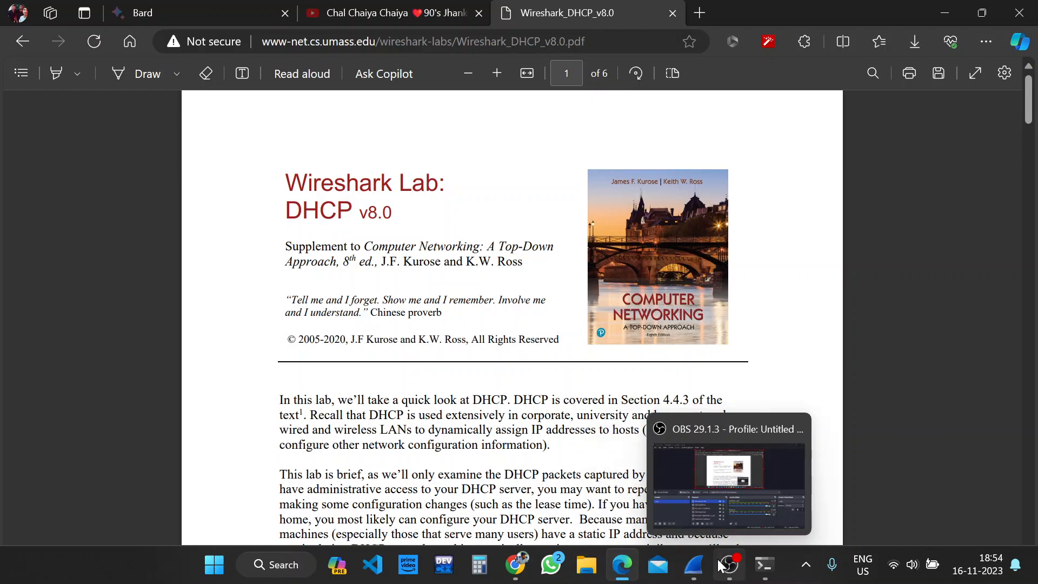
pyautogui.click(722, 565)
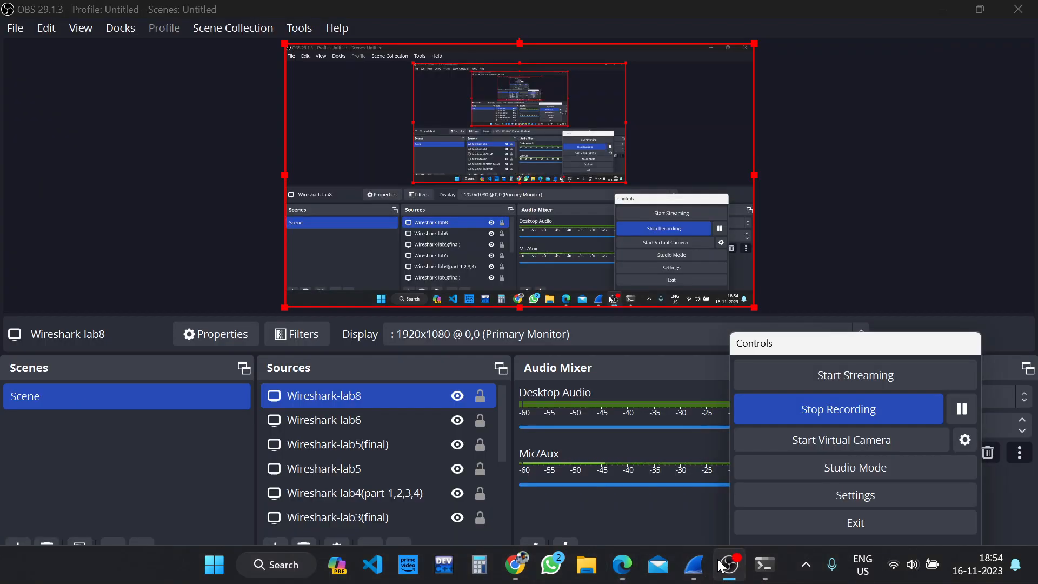